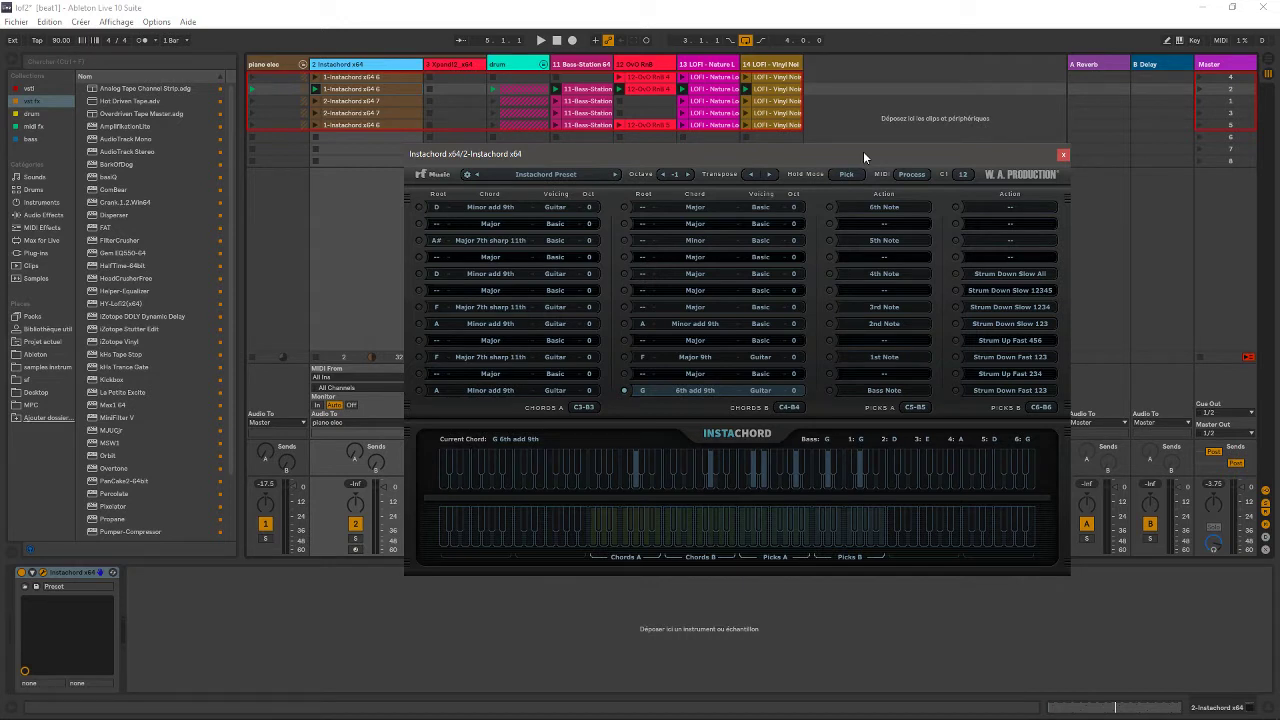
Step: Play back the beat with the Instachord window open and reposition the window below the session clips
{"action": "left_click_drag", "start_coordinate": [865, 157], "coordinate": [830, 159]}
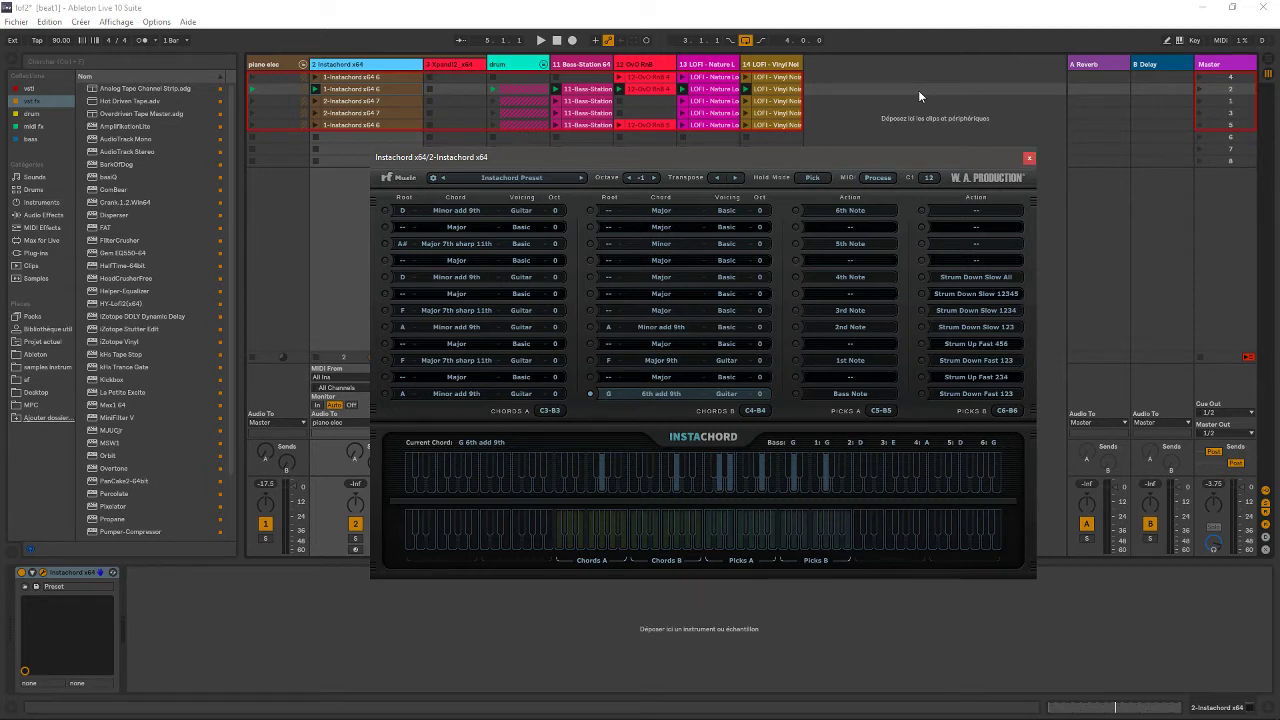
{"action": "key", "text": "space"}
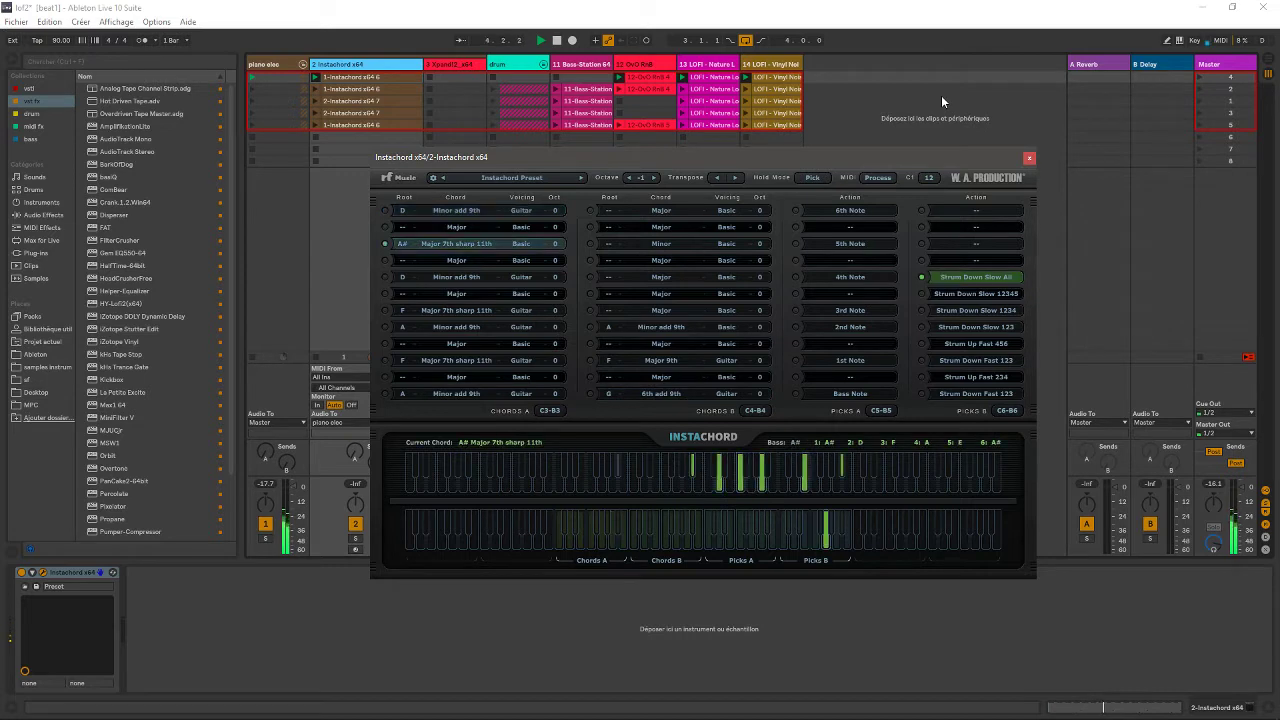
{"action": "left_click_drag", "start_coordinate": [1008, 215], "coordinate": [1100, 284]}
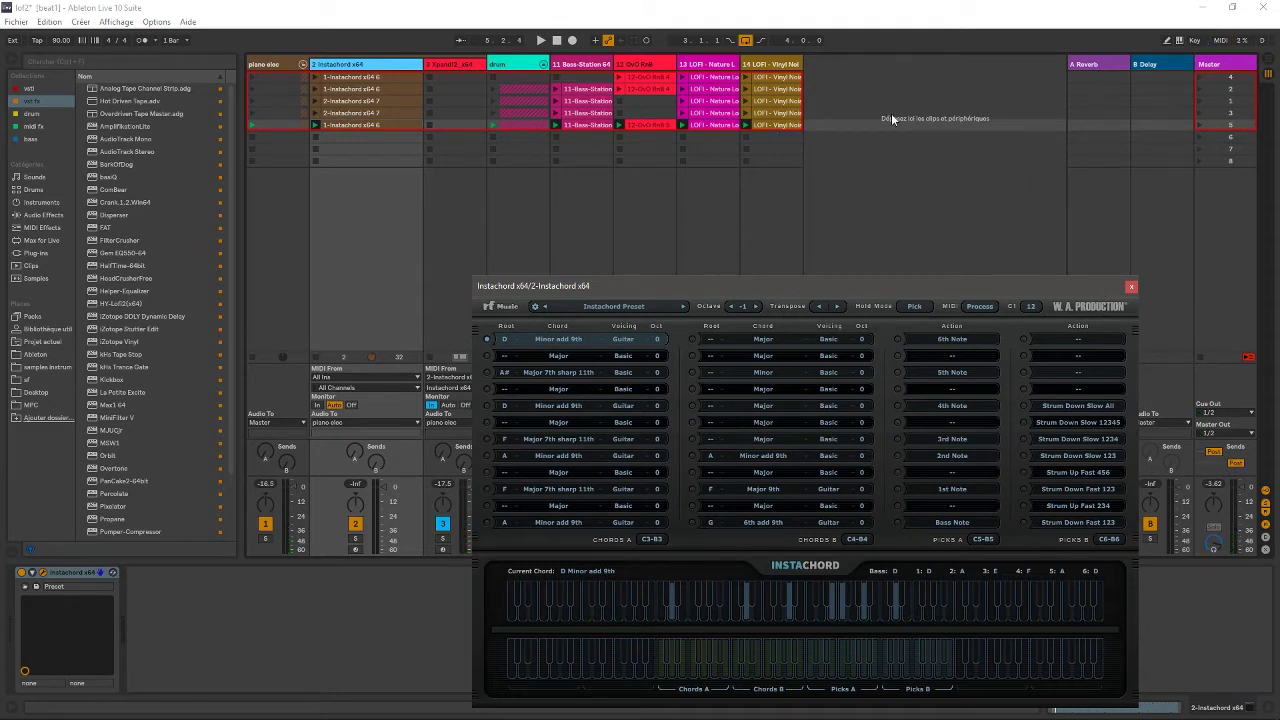
{"action": "left_click_drag", "start_coordinate": [868, 285], "coordinate": [899, 197]}
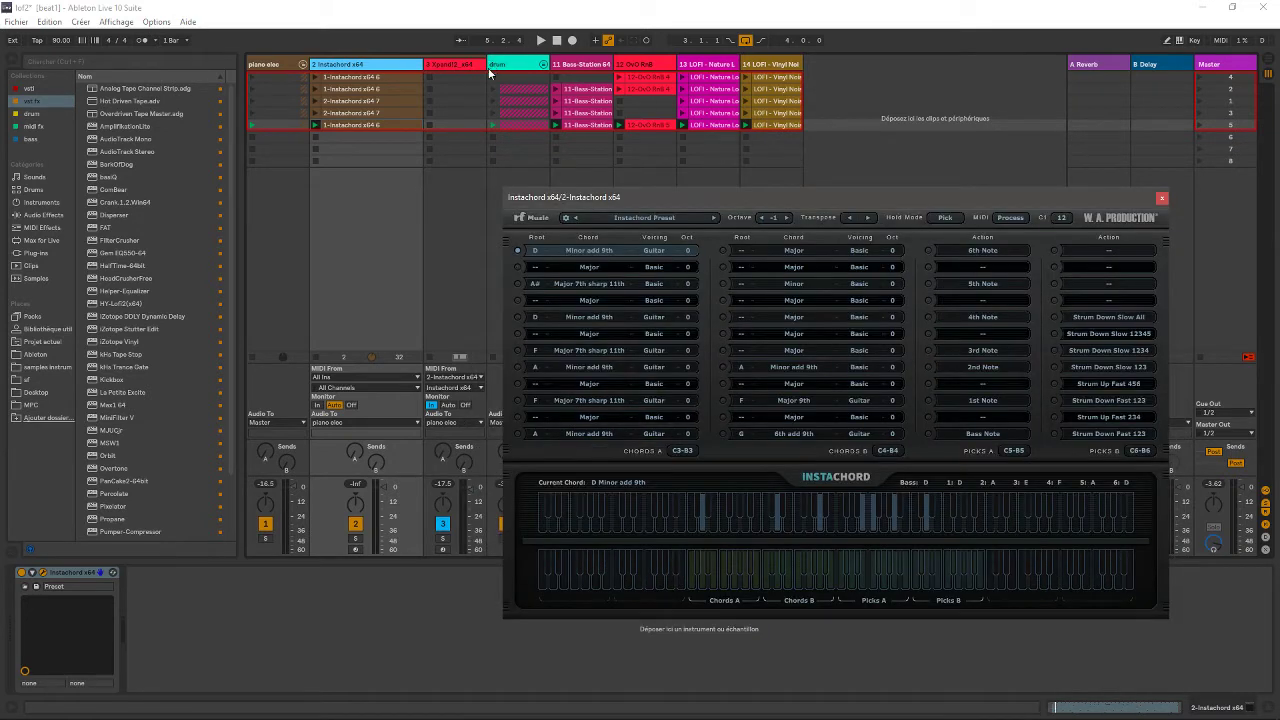
Step: Examine the Instachord x64 and Xpand!2_x64 tracks along with the plug-in interface loaded on each
{"action": "left_click", "coordinate": [380, 66]}
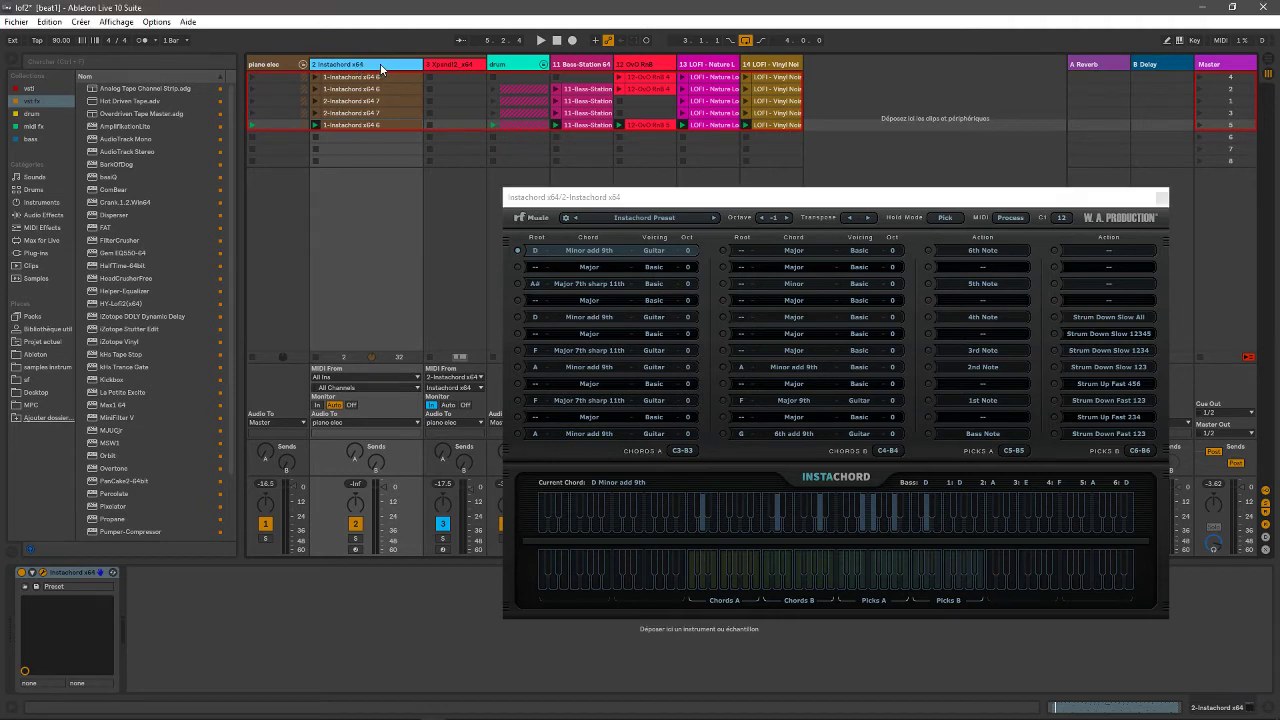
{"action": "left_click", "coordinate": [458, 66]}
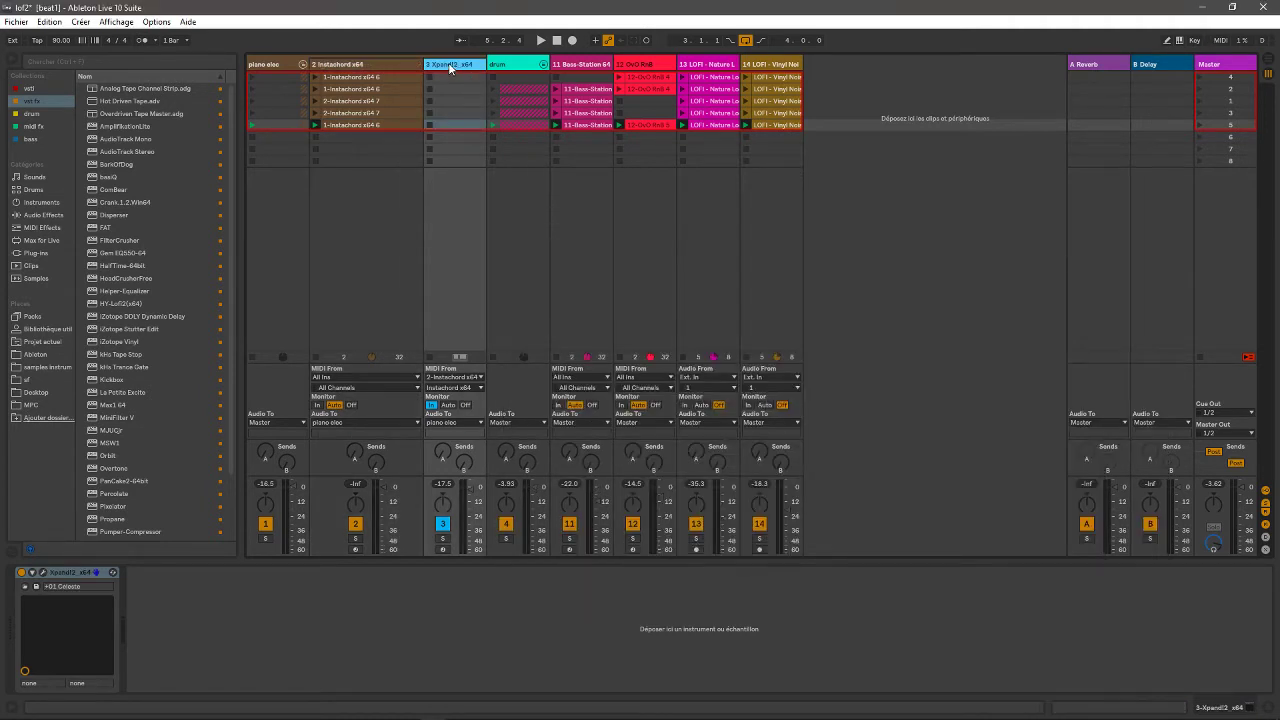
{"action": "double_click", "coordinate": [451, 68]}
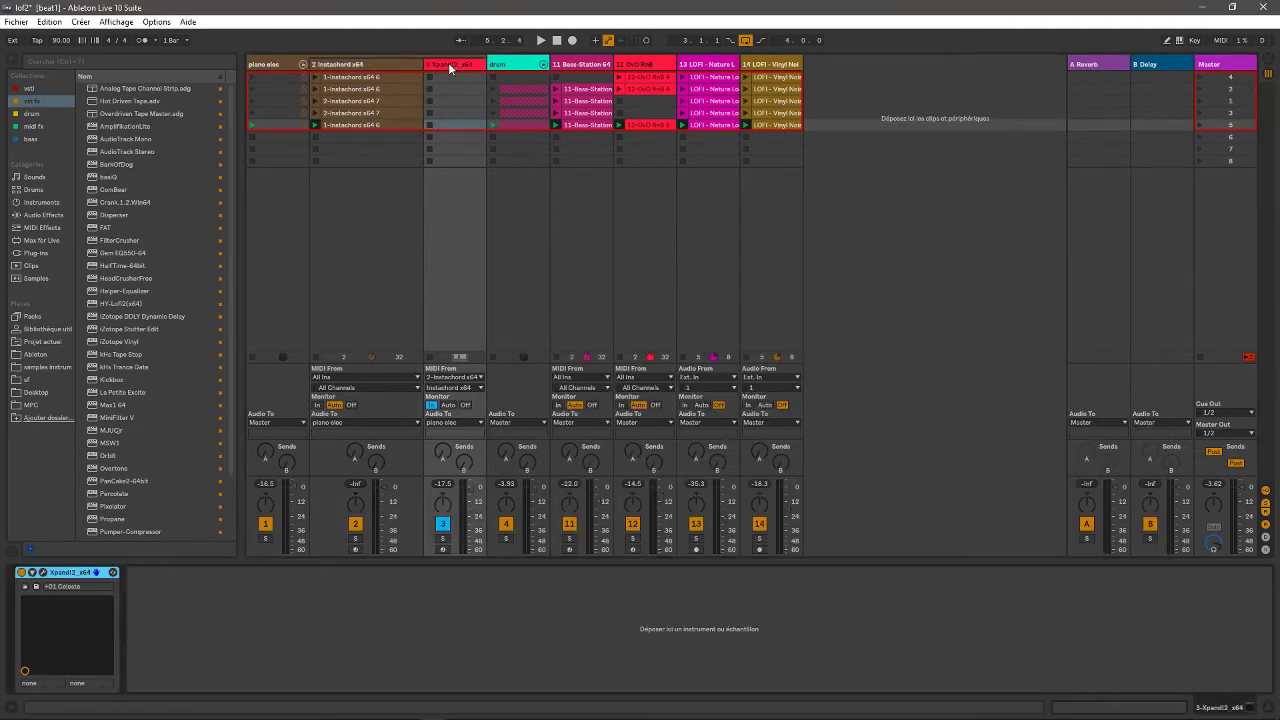
{"action": "left_click", "coordinate": [45, 573]}
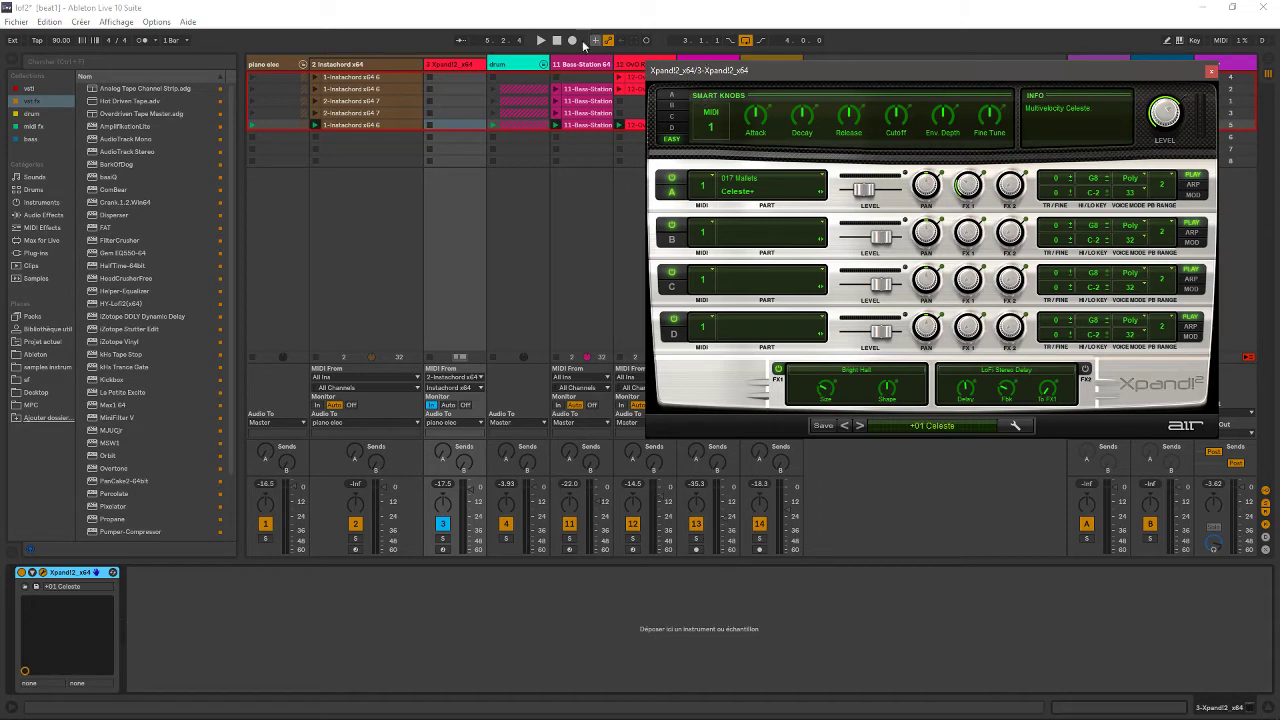
{"action": "left_click", "coordinate": [395, 73]}
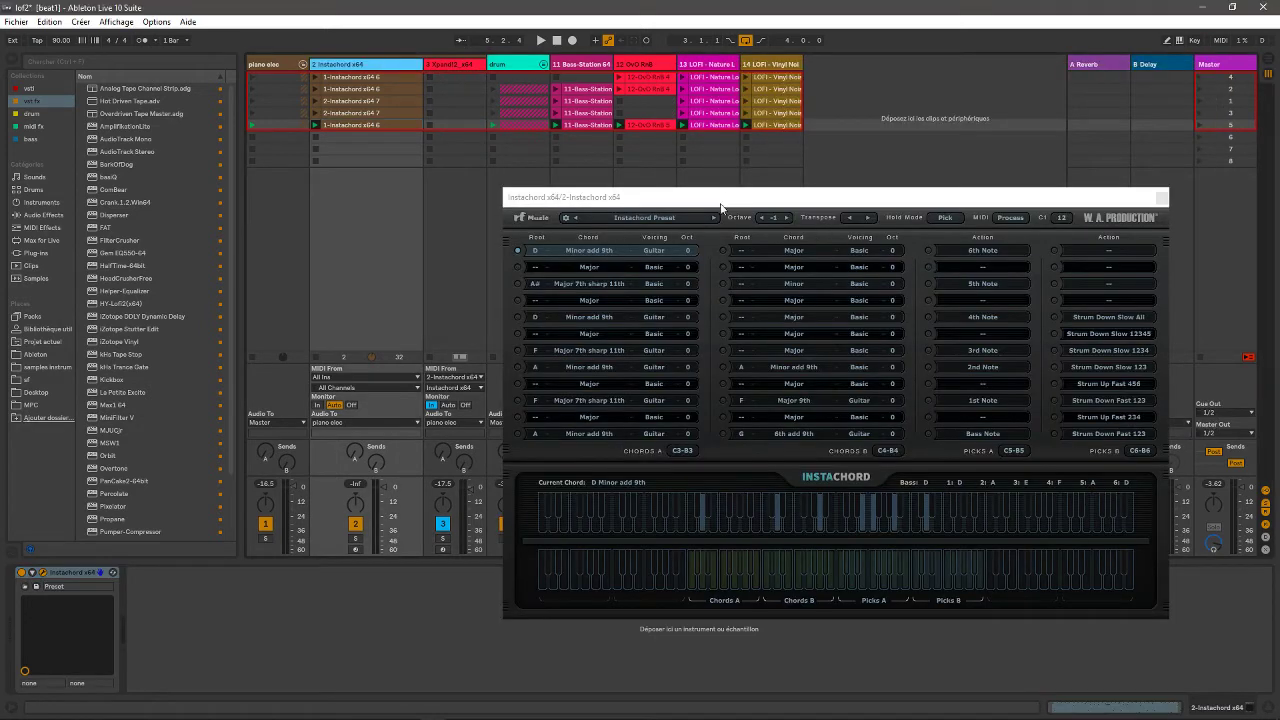
{"action": "left_click_drag", "start_coordinate": [727, 203], "coordinate": [797, 181]}
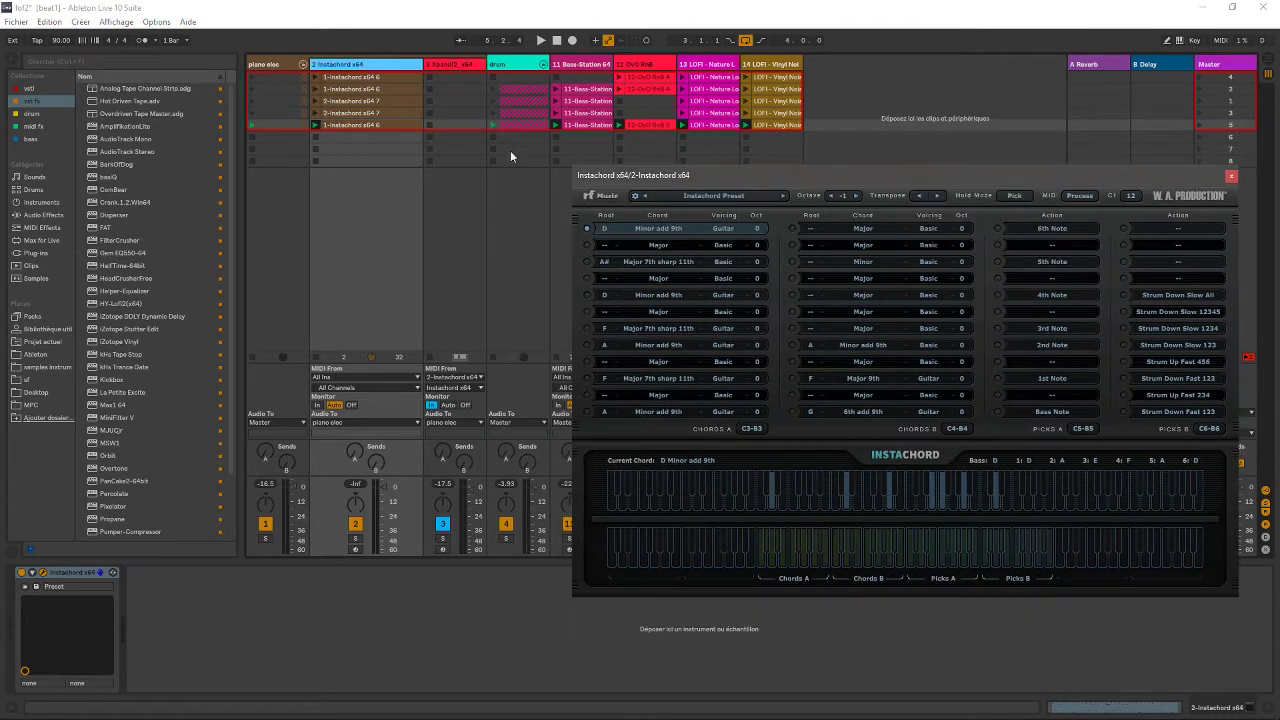
{"action": "left_click", "coordinate": [371, 66]}
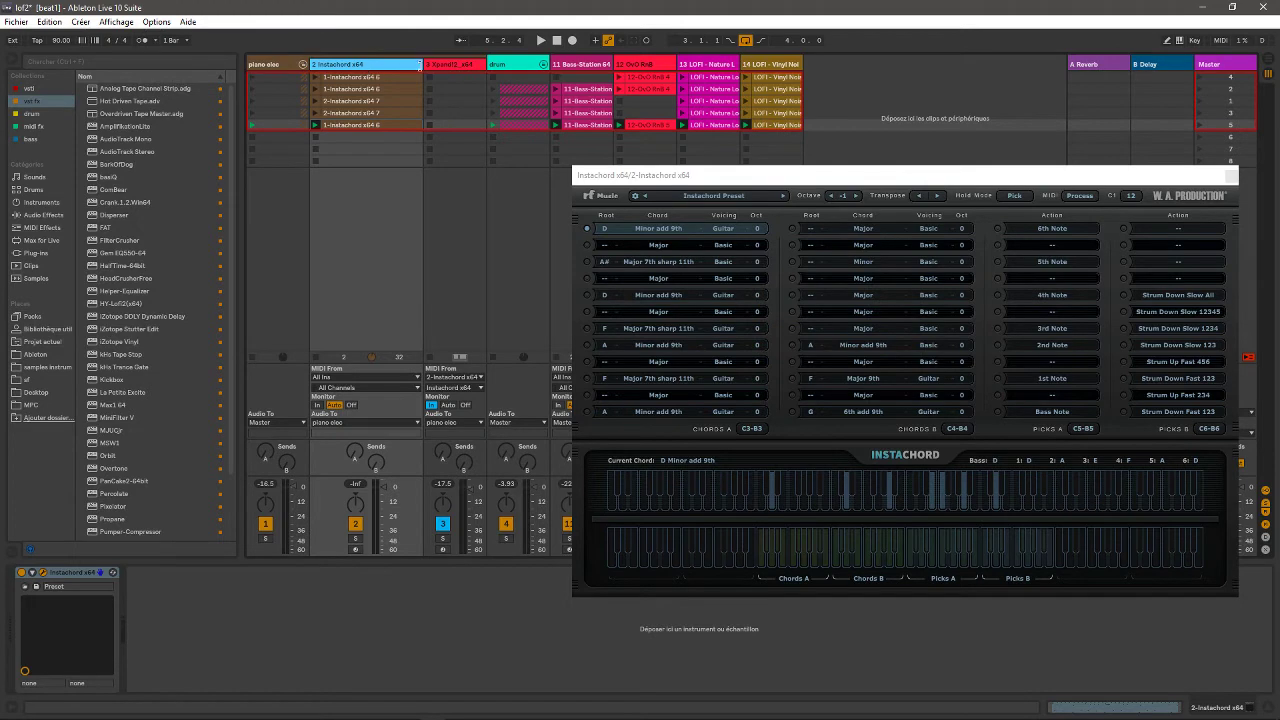
{"action": "left_click", "coordinate": [452, 66]}
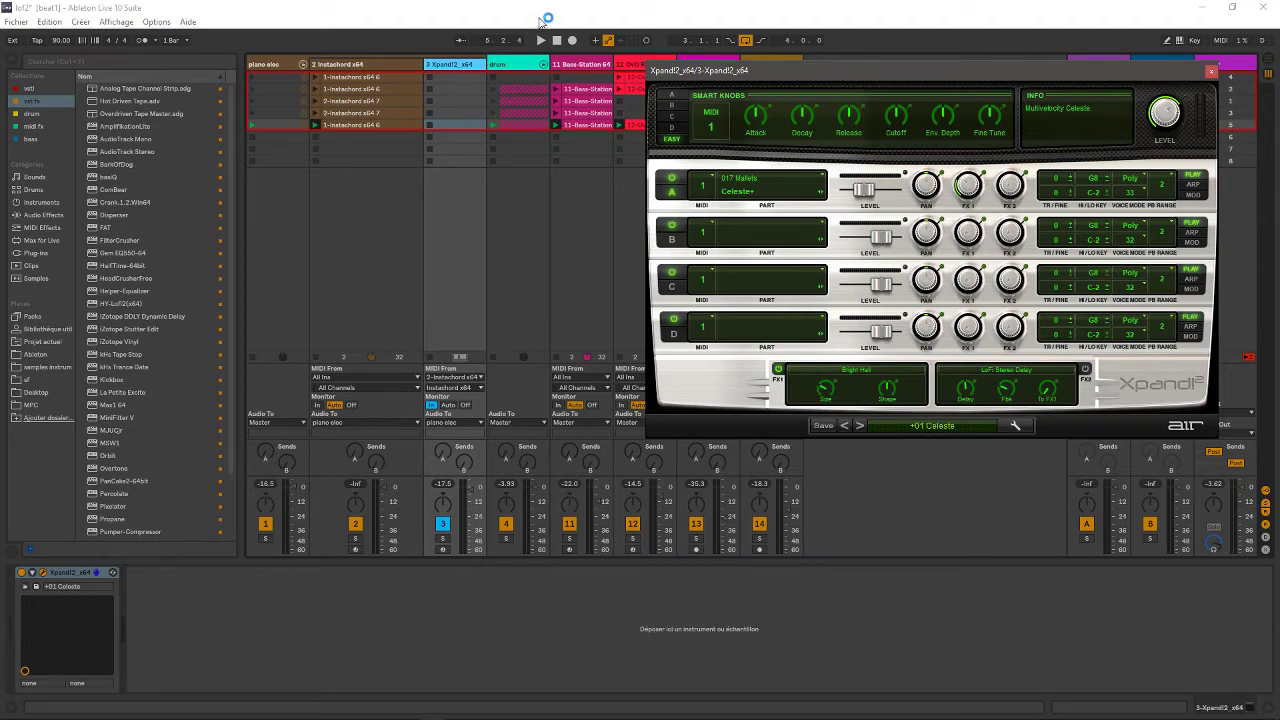
{"action": "left_click", "coordinate": [360, 66]}
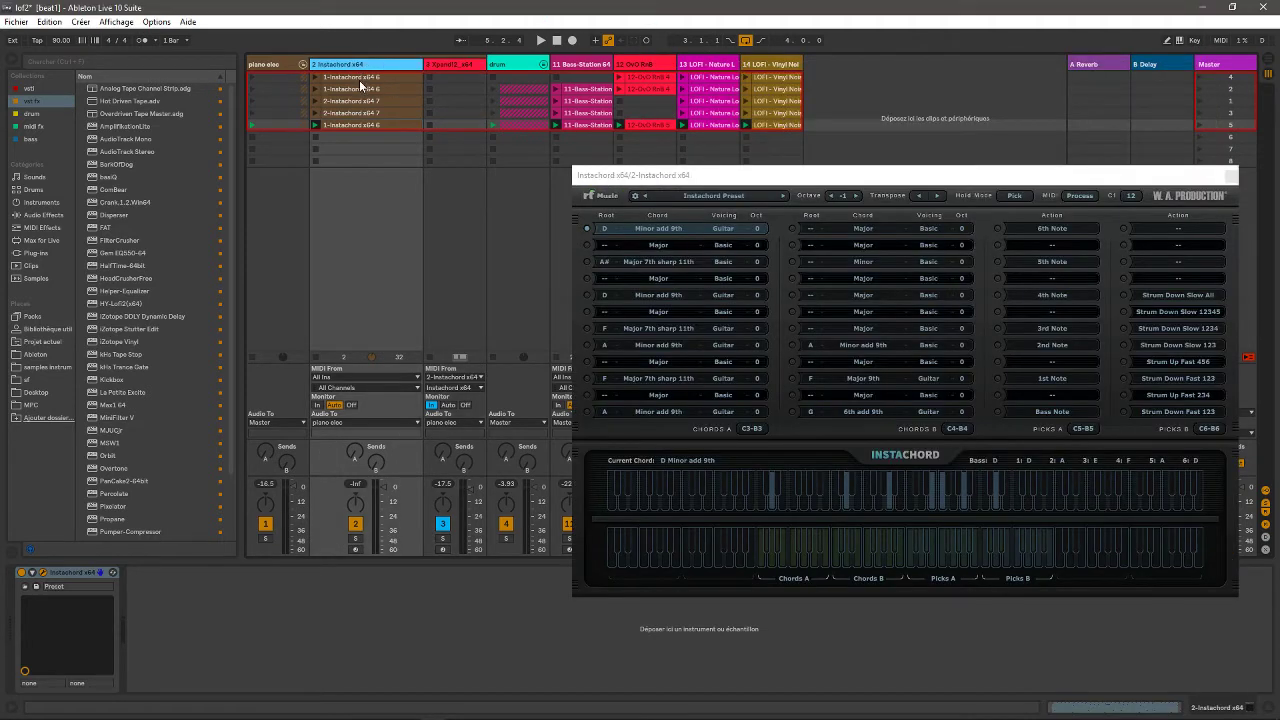
Step: Open the notes of the first Instachord x64 clip and arm the Instachord x64 track for recording
{"action": "left_click", "coordinate": [361, 77]}
{"action": "double_click", "coordinate": [361, 77]}
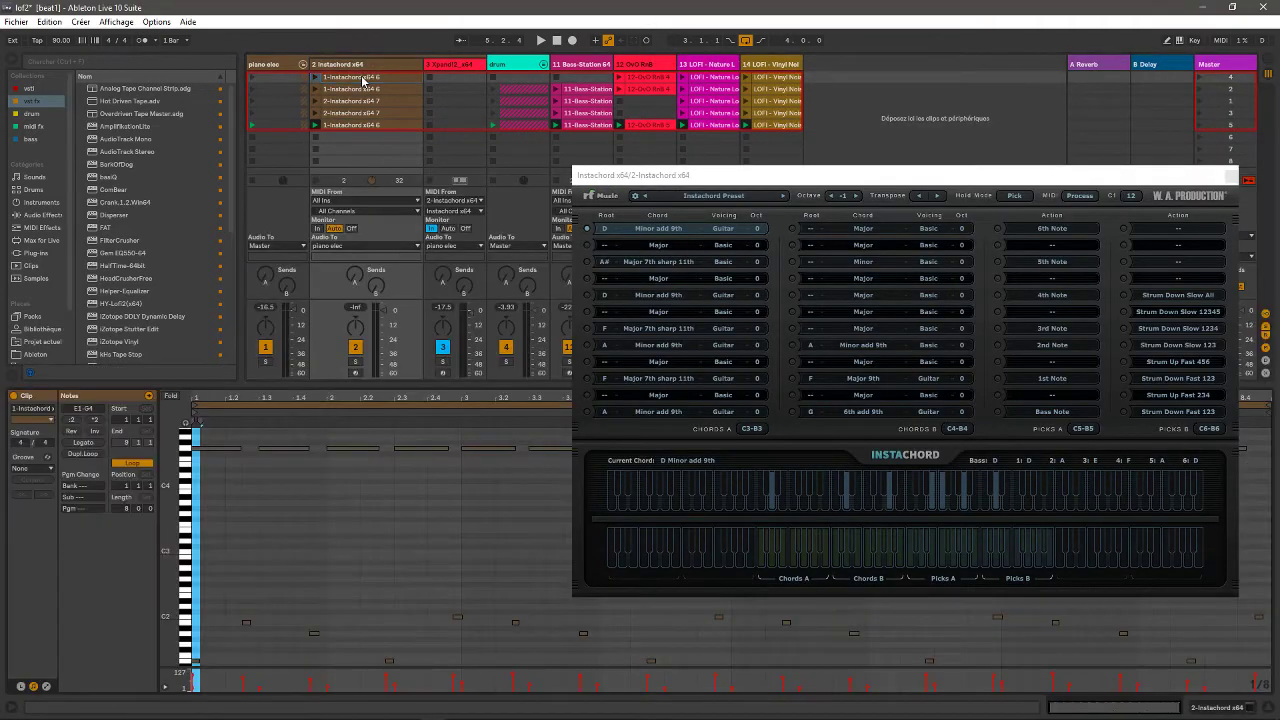
{"action": "left_click_drag", "start_coordinate": [880, 175], "coordinate": [891, 100]}
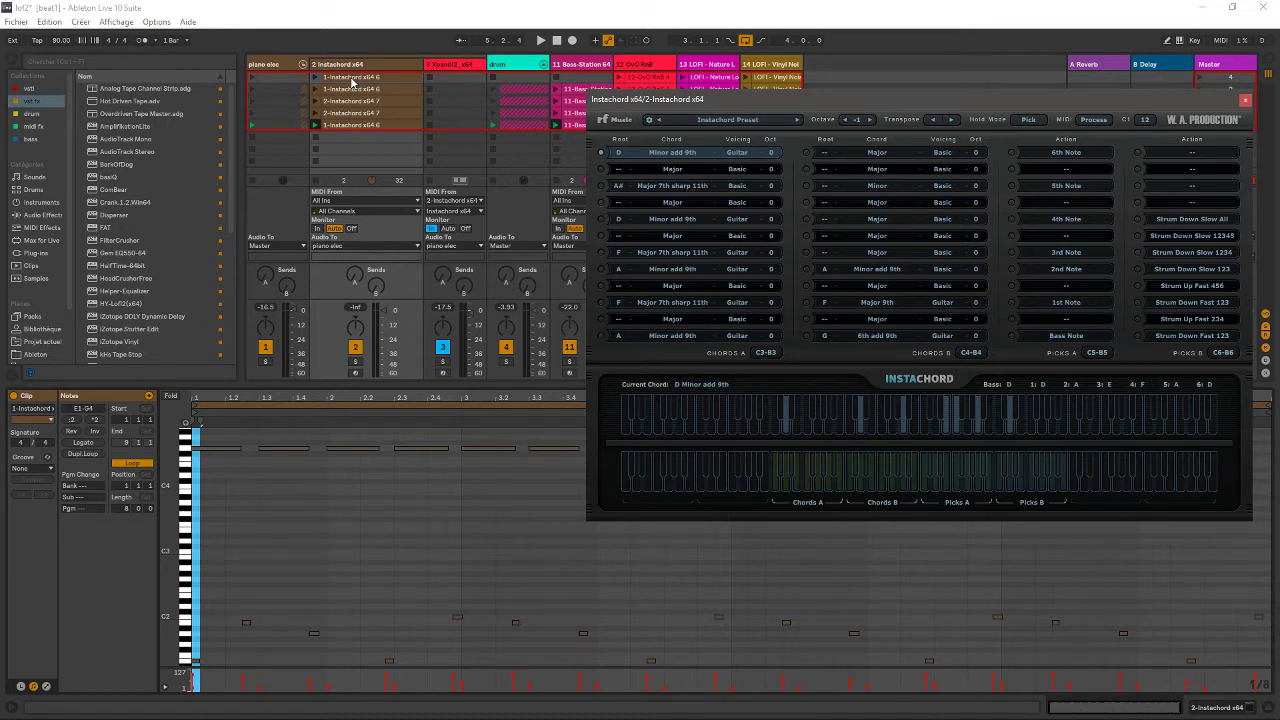
{"action": "left_click", "coordinate": [357, 374]}
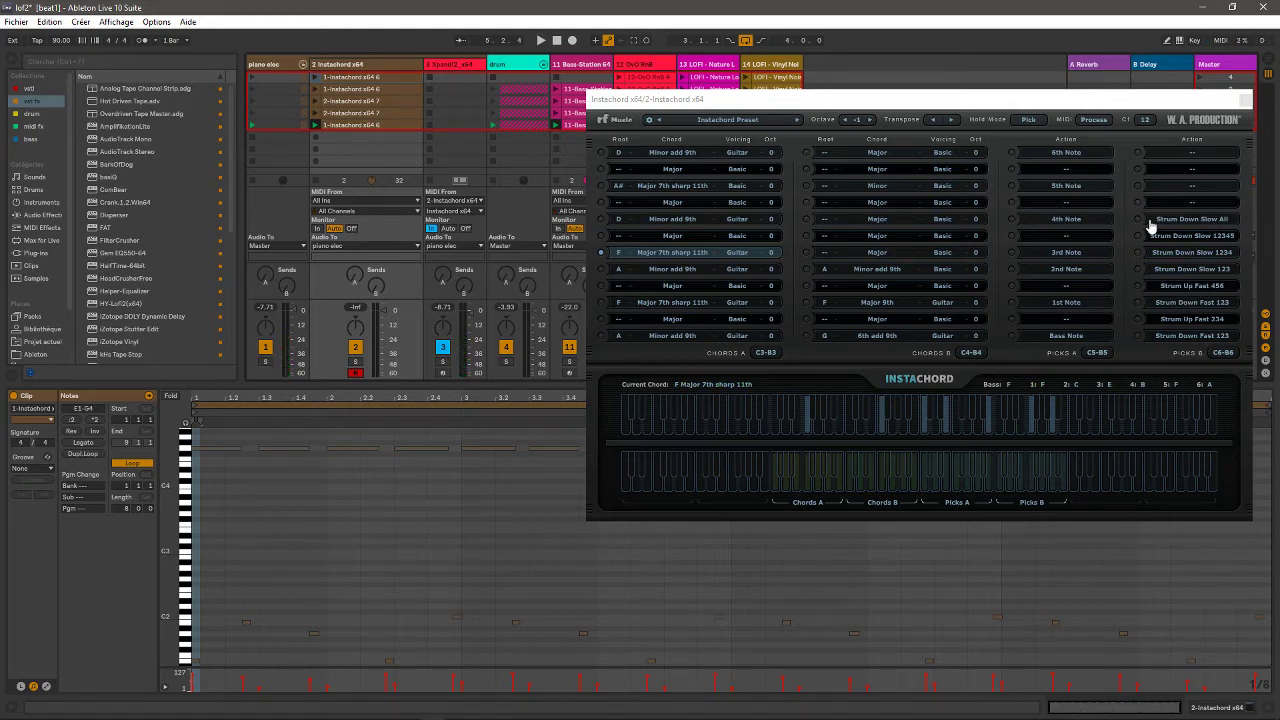
{"action": "mouse_move", "coordinate": [1170, 104]}
{"action": "left_mouse_down"}
{"action": "mouse_move", "coordinate": [1127, 110]}
{"action": "mouse_move", "coordinate": [1174, 106]}
{"action": "left_mouse_up"}
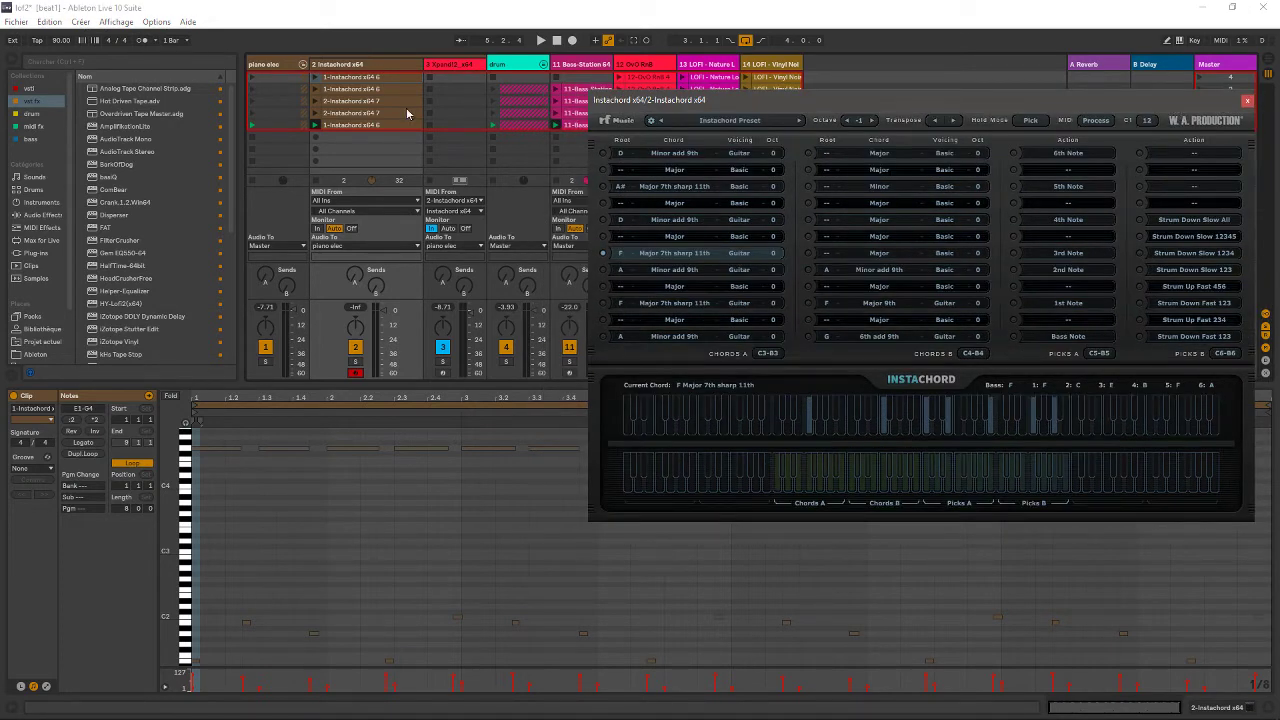
Step: Select all the G4 notes in the first Instachord x64 clip and close the Instachord window
{"action": "left_click", "coordinate": [349, 86]}
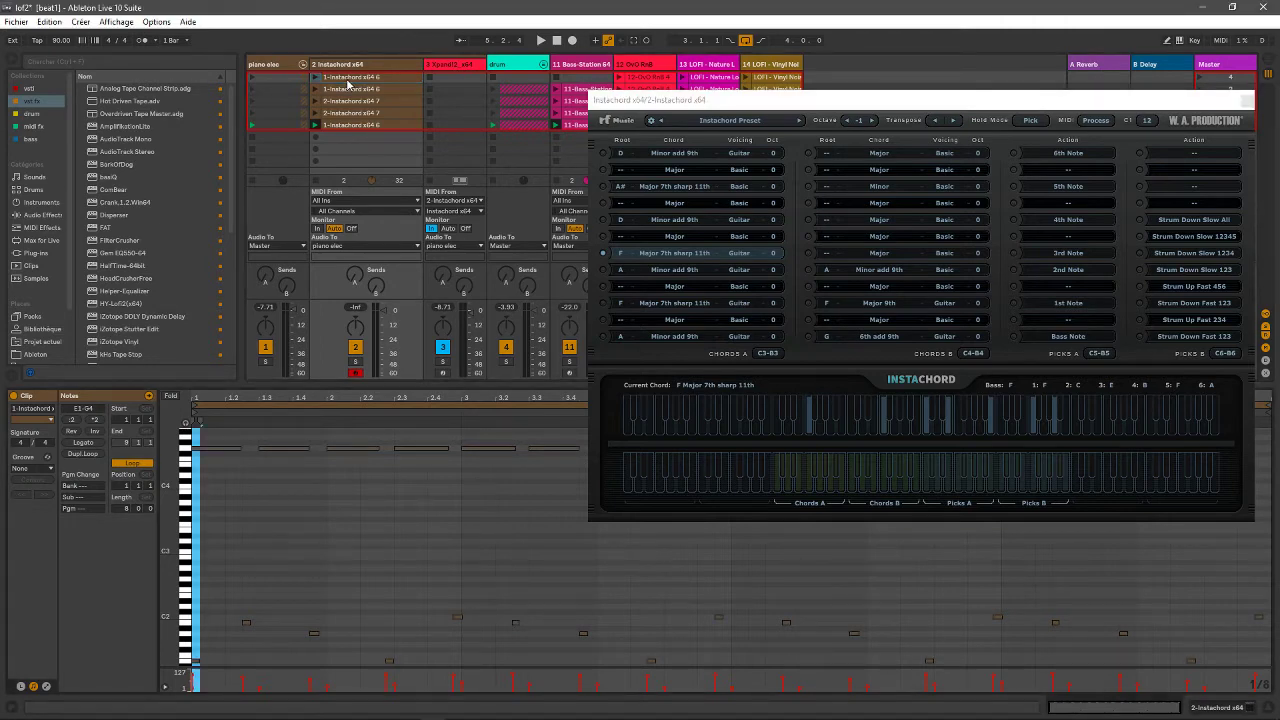
{"action": "left_click_drag", "start_coordinate": [1177, 103], "coordinate": [1181, 41]}
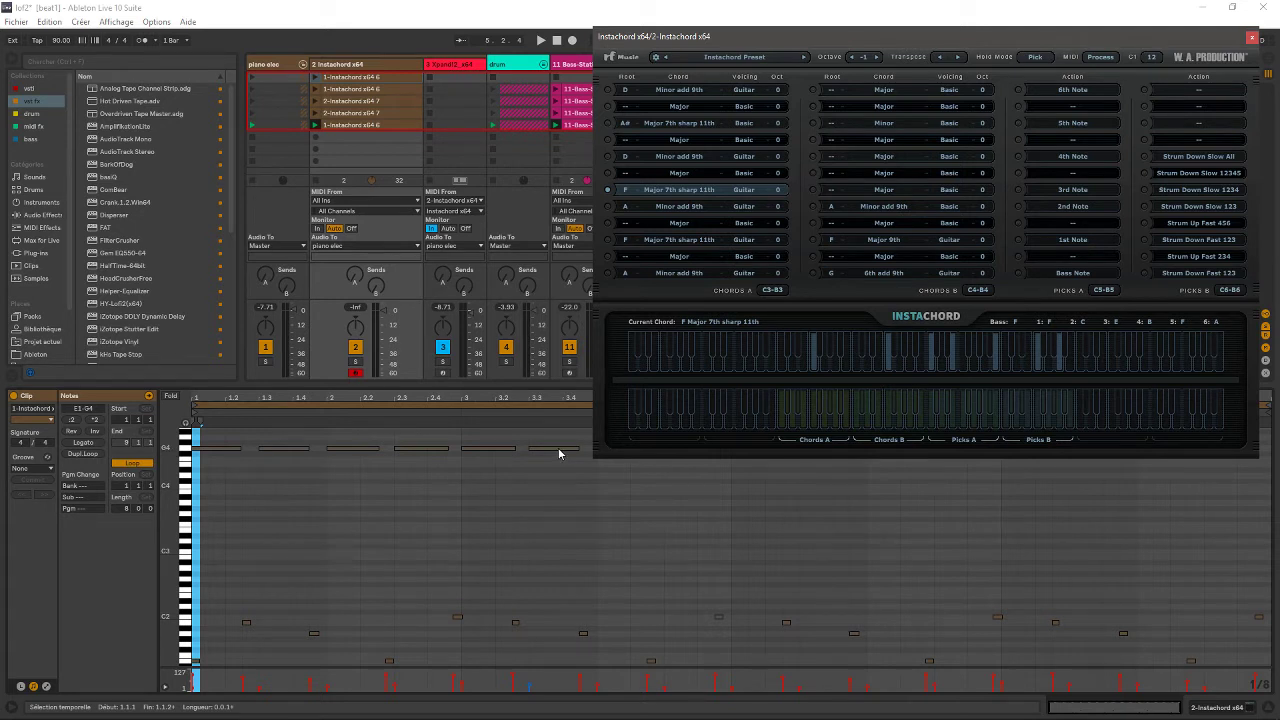
{"action": "left_click", "coordinate": [186, 455]}
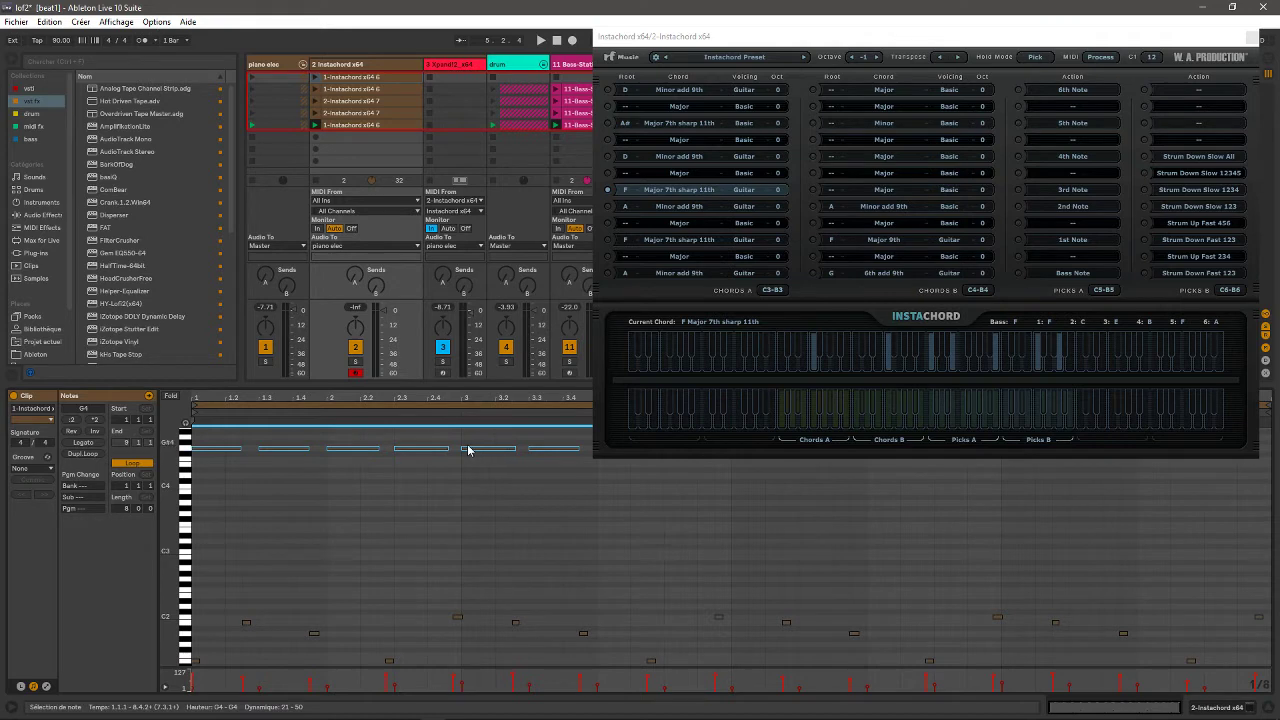
{"action": "left_click", "coordinate": [1250, 37]}
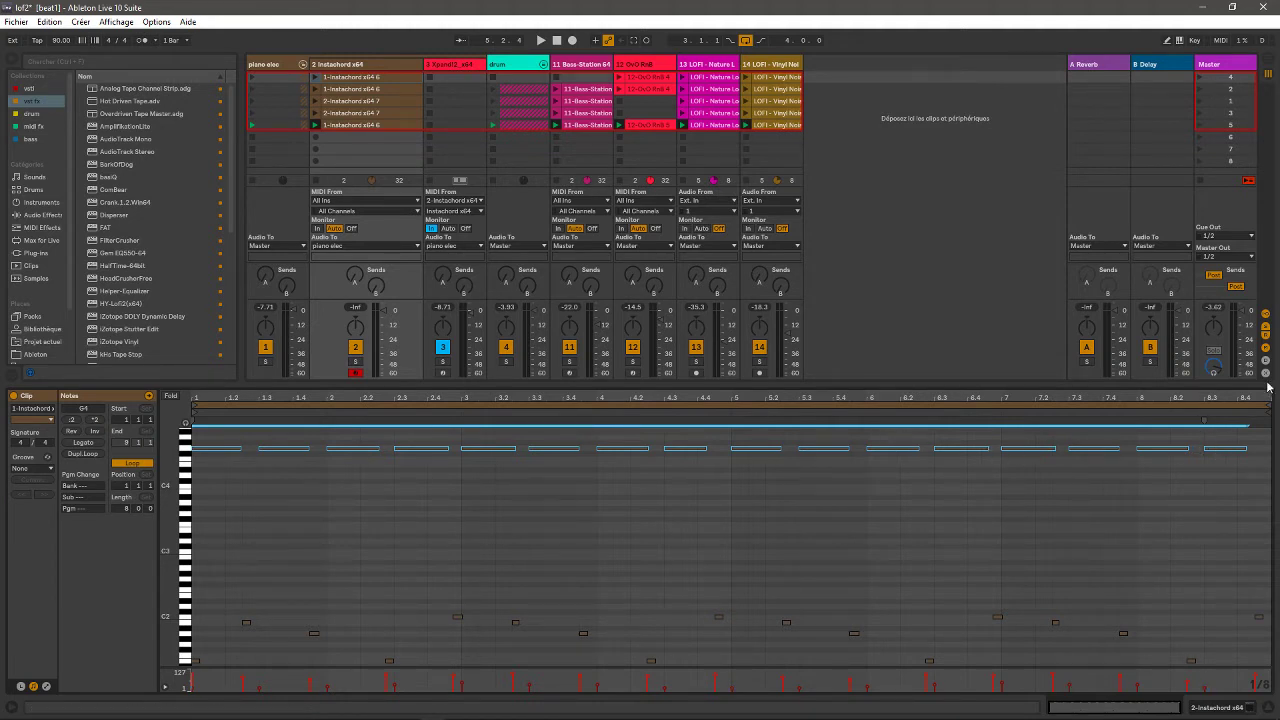
Step: Start playback and move the solo from the Instachord x64 track to the Xpand!2_x64 track
{"action": "left_click", "coordinate": [356, 362]}
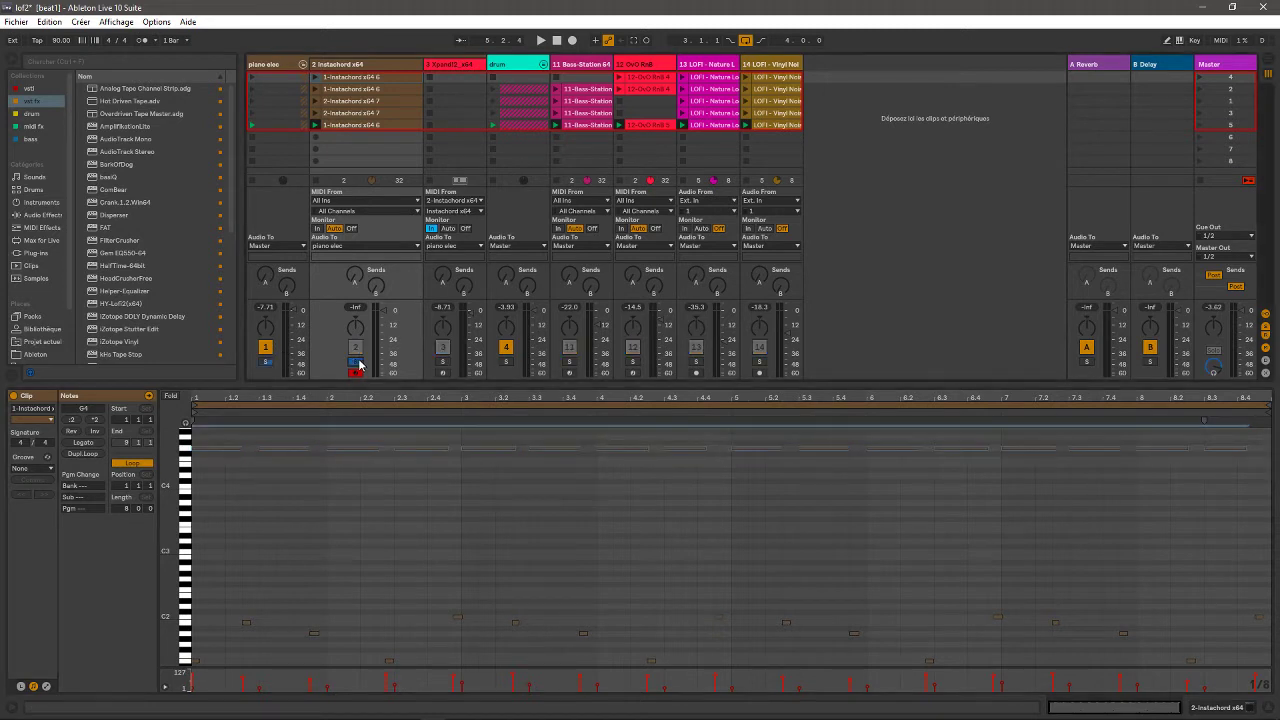
{"action": "key", "text": "space"}
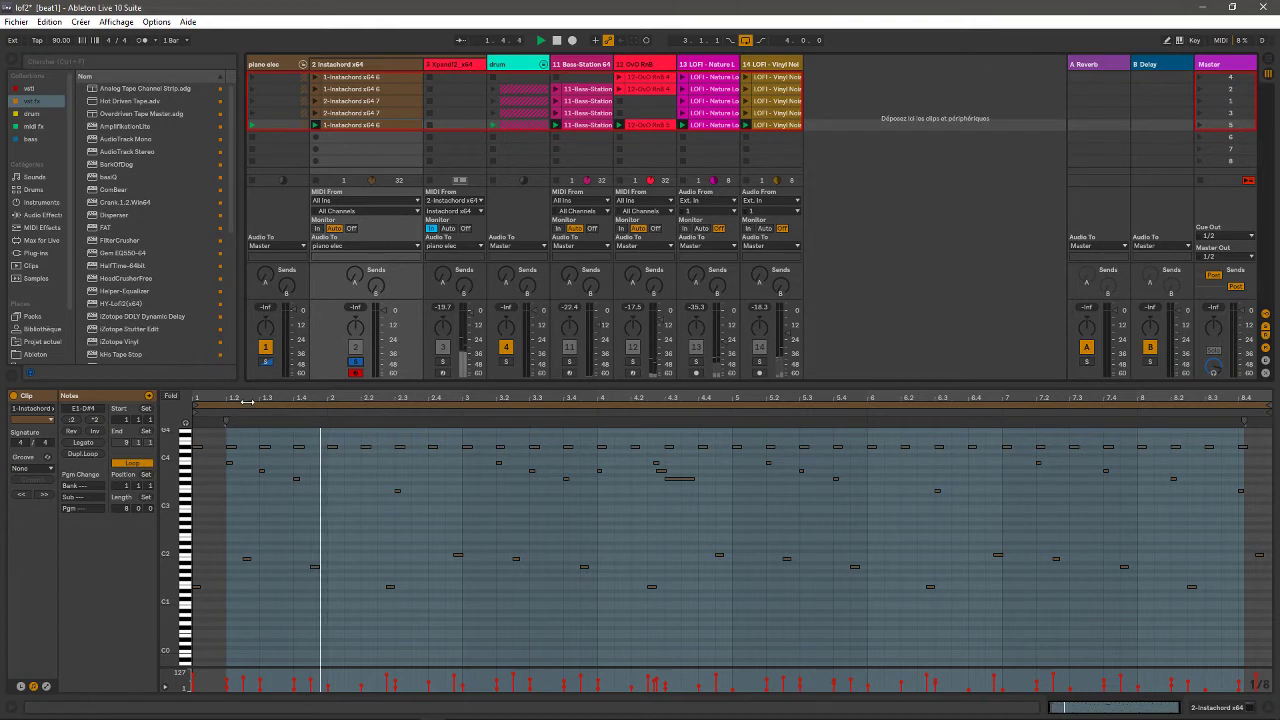
{"action": "left_click", "coordinate": [355, 362]}
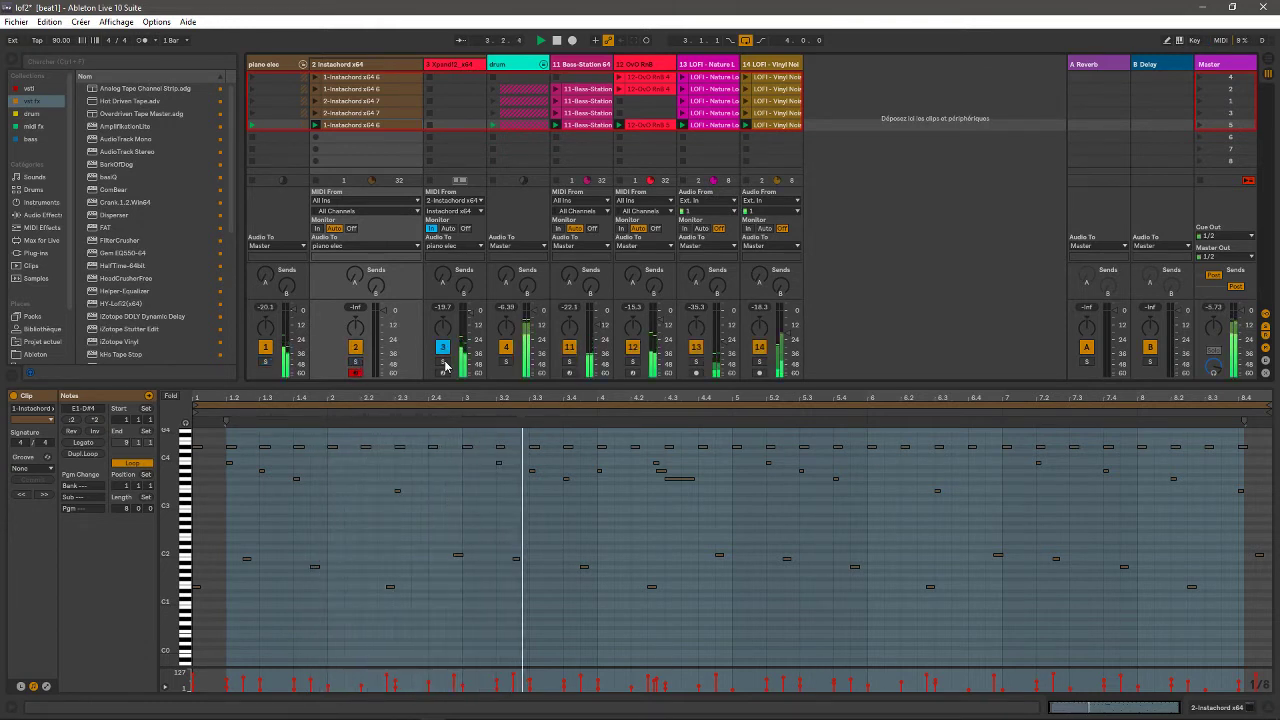
{"action": "left_click", "coordinate": [355, 362]}
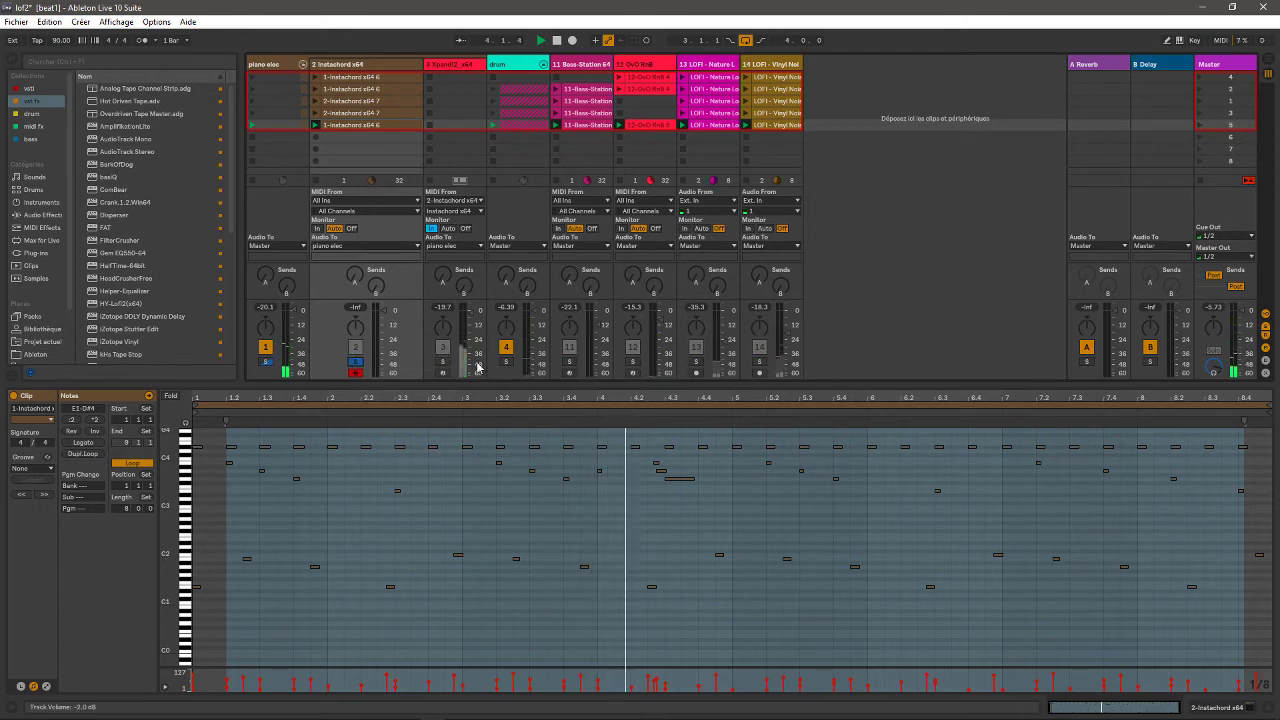
{"action": "left_click", "coordinate": [443, 362]}
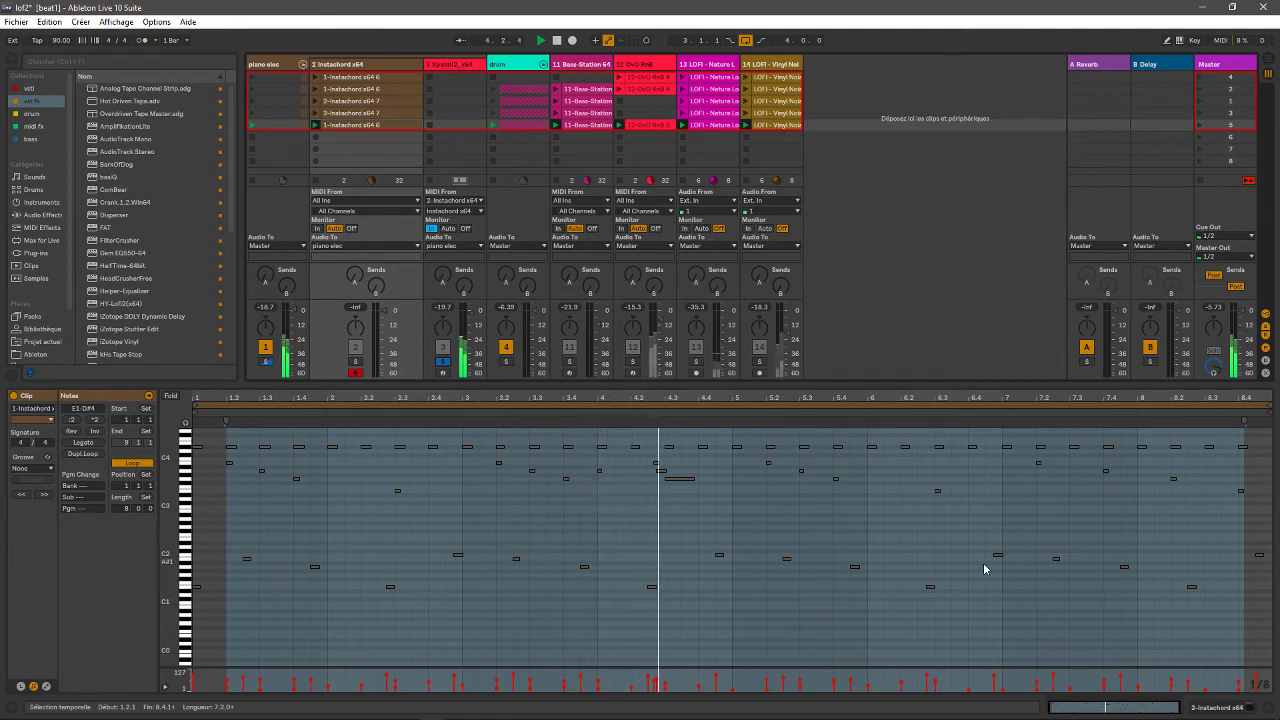
Step: Reopen the Instachord window and show the notes of the fifth Instachord x64 clip during playback
{"action": "left_click", "coordinate": [340, 65]}
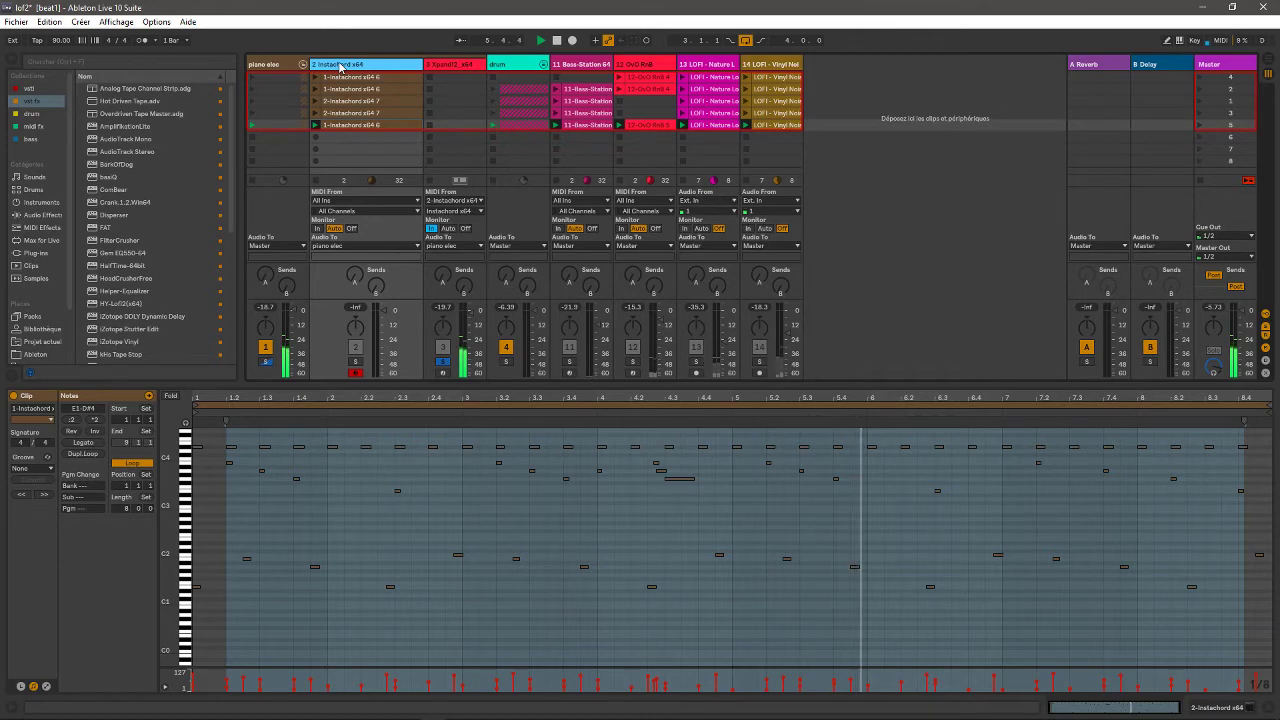
{"action": "left_click", "coordinate": [340, 65]}
{"action": "left_click", "coordinate": [43, 574]}
{"action": "left_click", "coordinate": [351, 125]}
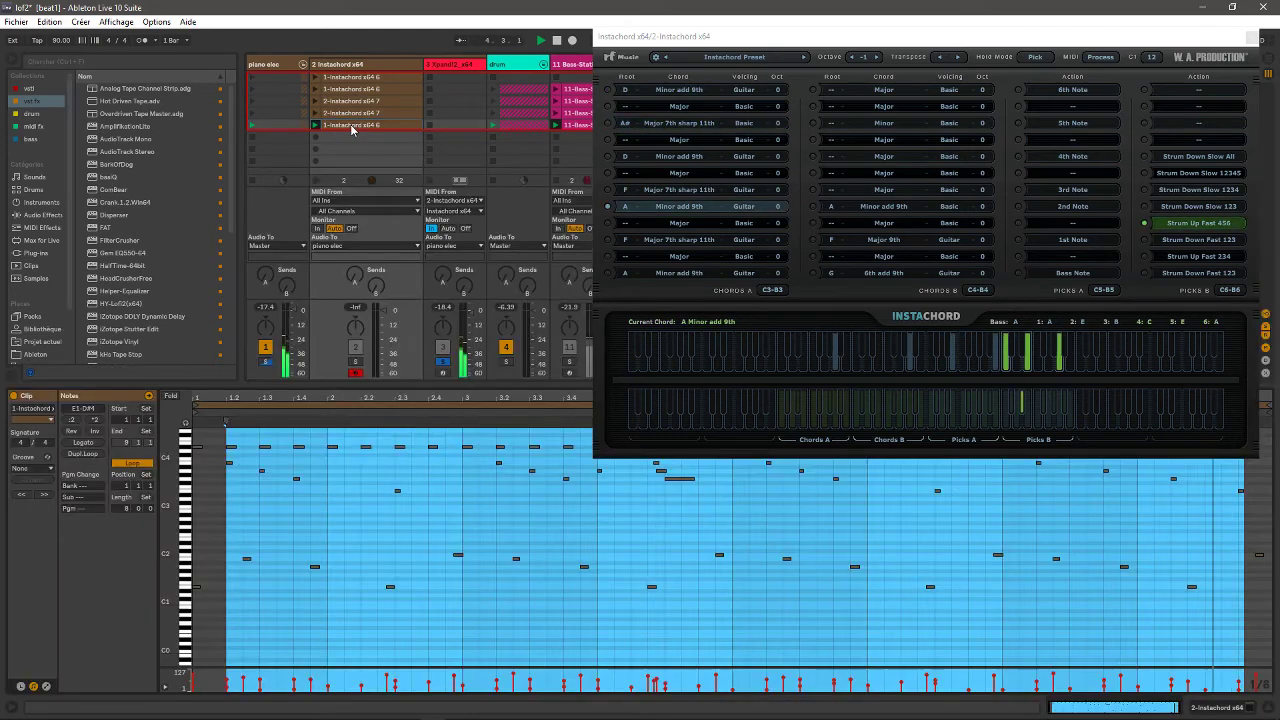
{"action": "double_click", "coordinate": [351, 124]}
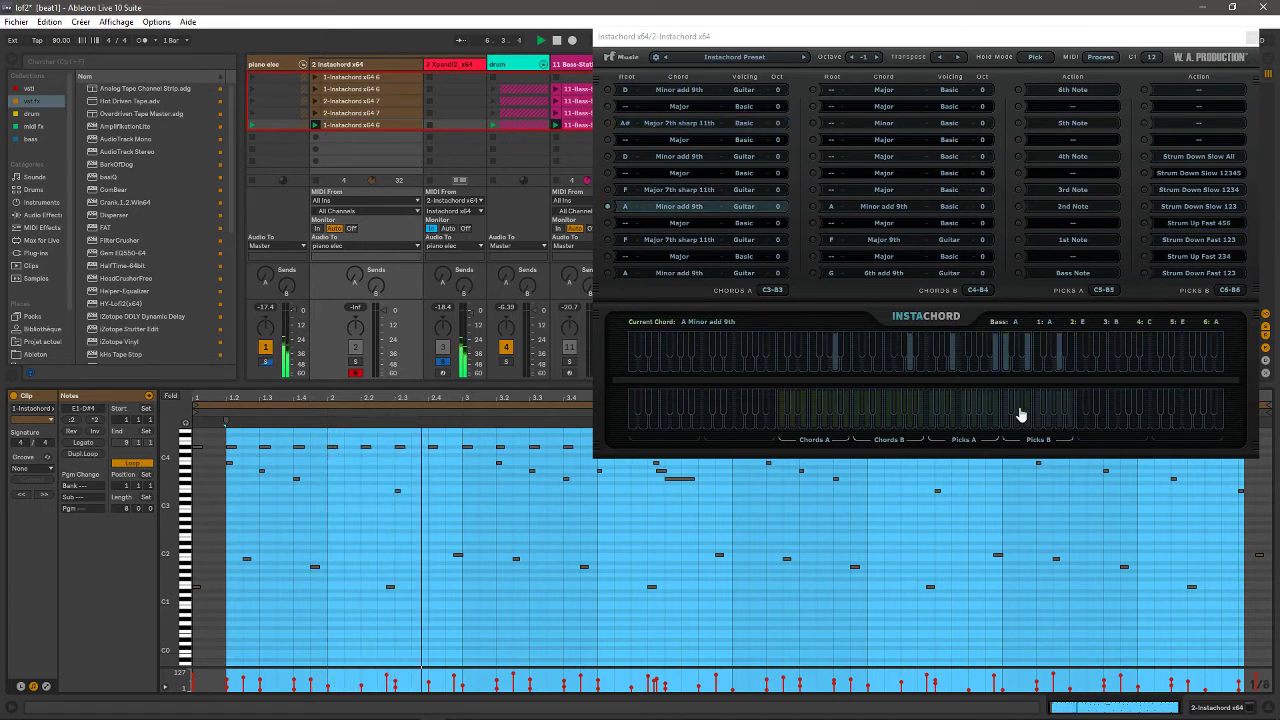
Step: Audition Instachord's strum actions Down Fast 123, Up Fast 456, Down Slow 123, Down Slow 12345 and Down Slow All
{"action": "left_click", "coordinate": [1145, 280]}
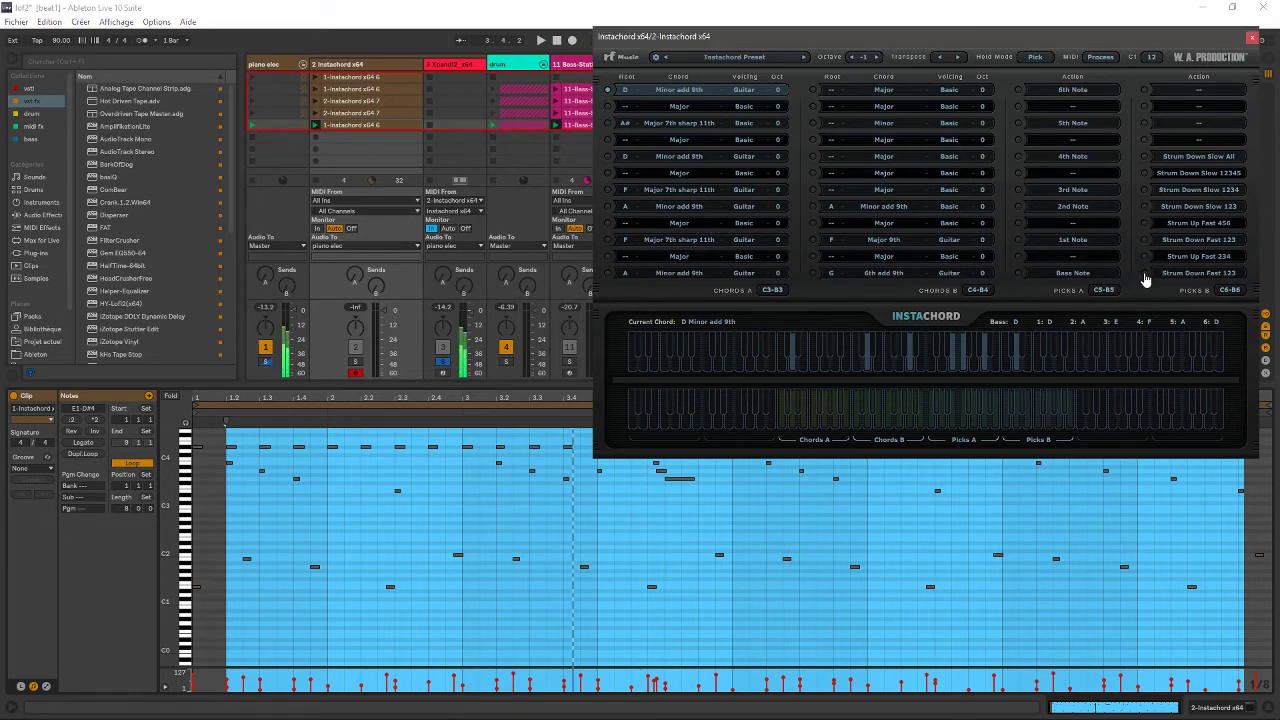
{"action": "left_click", "coordinate": [1145, 224]}
{"action": "left_click", "coordinate": [1145, 208]}
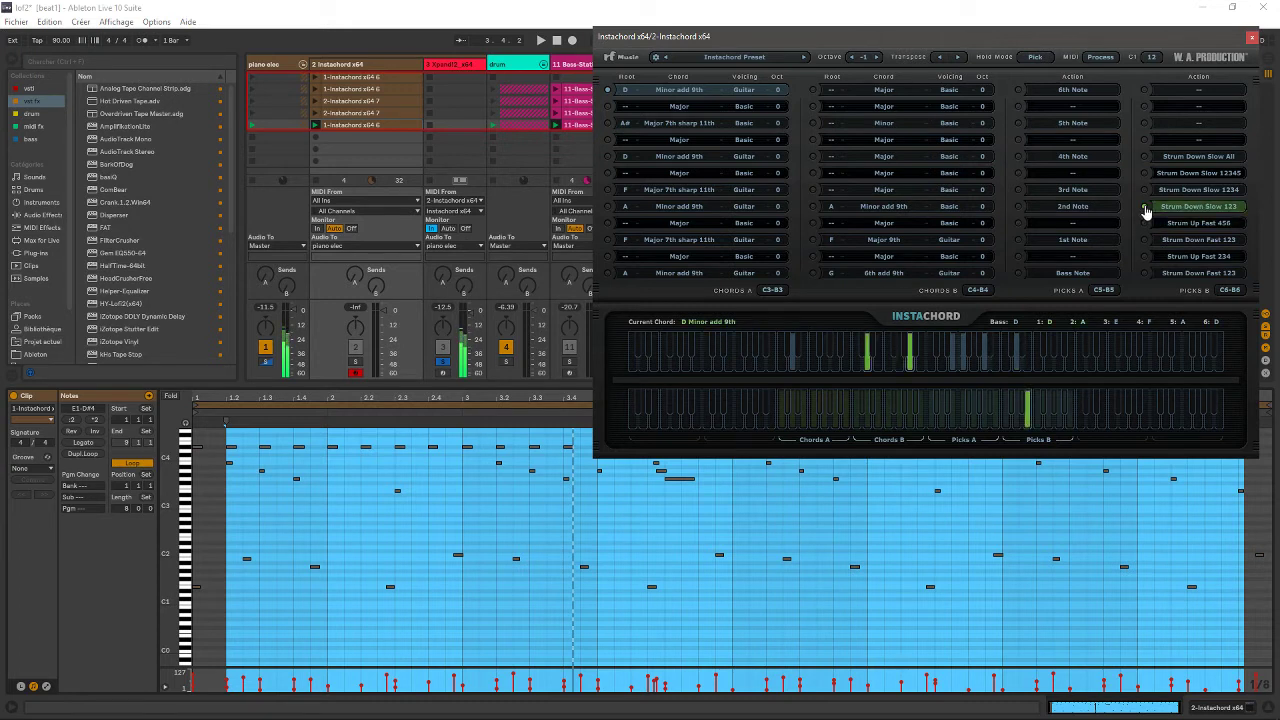
{"action": "left_click", "coordinate": [1145, 174]}
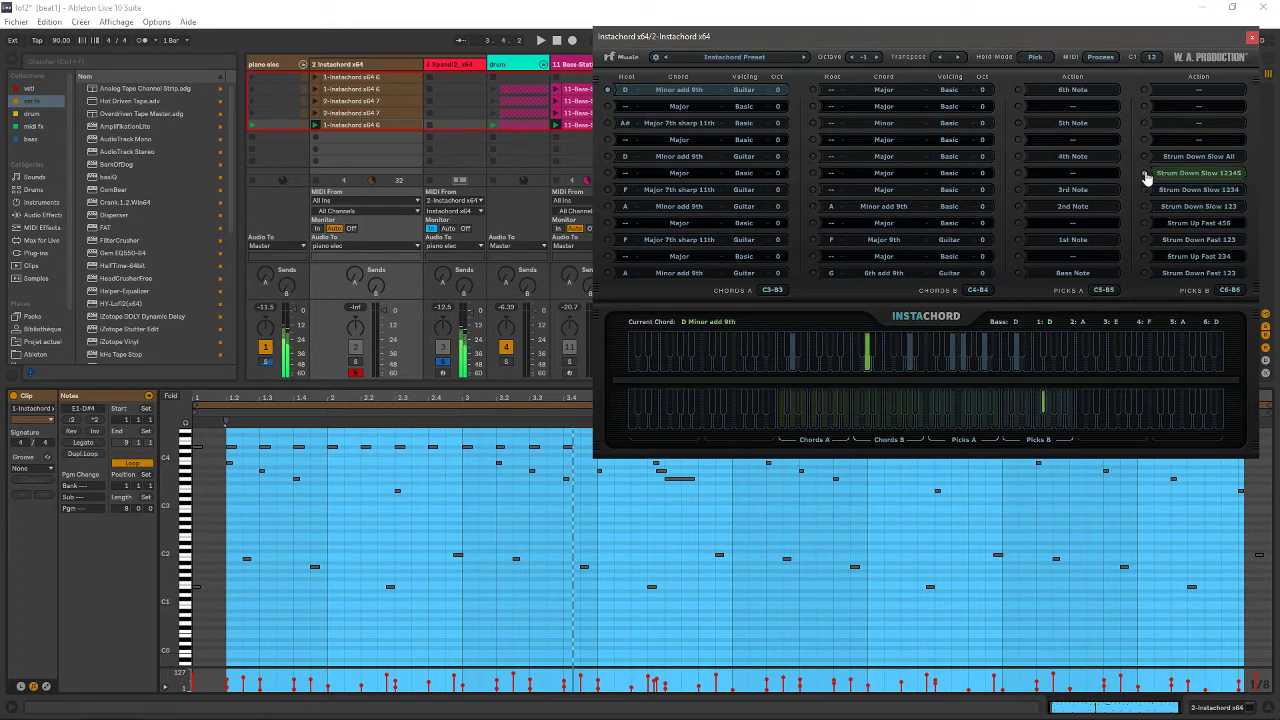
{"action": "left_click", "coordinate": [1146, 158]}
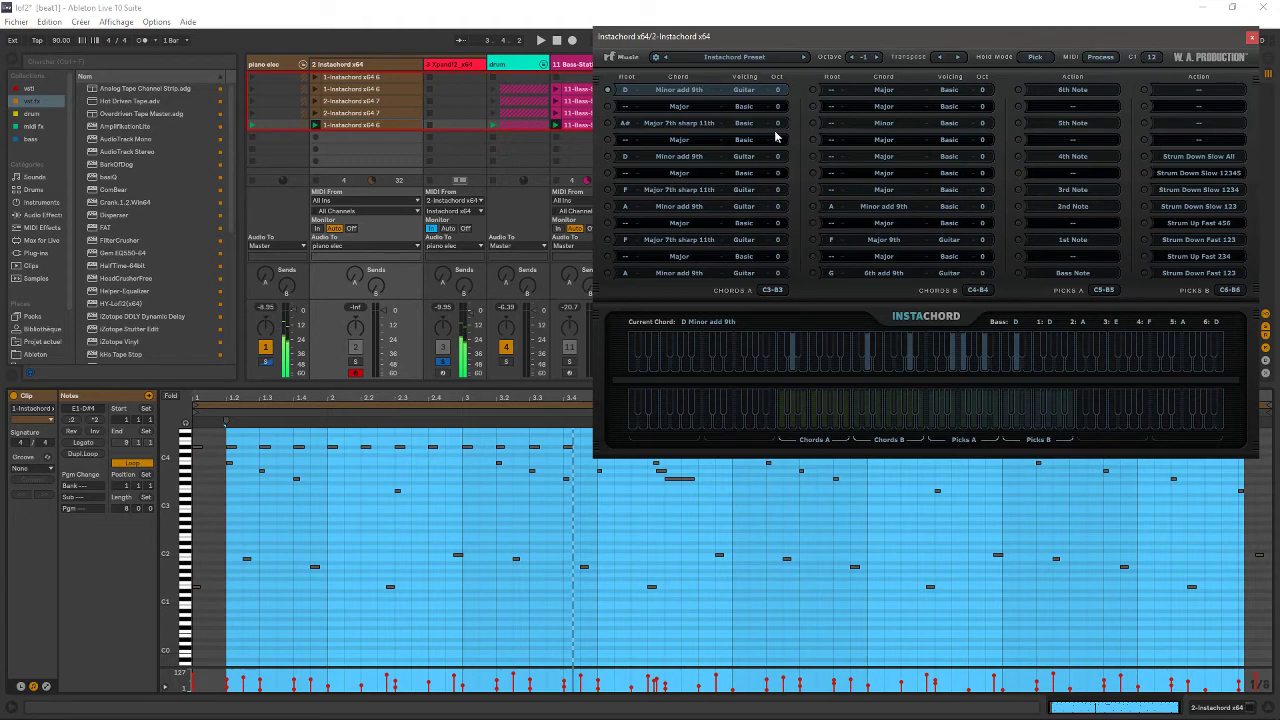
Step: Show the notes of the first Instachord x64 clip and launch that clip
{"action": "left_click", "coordinate": [349, 80]}
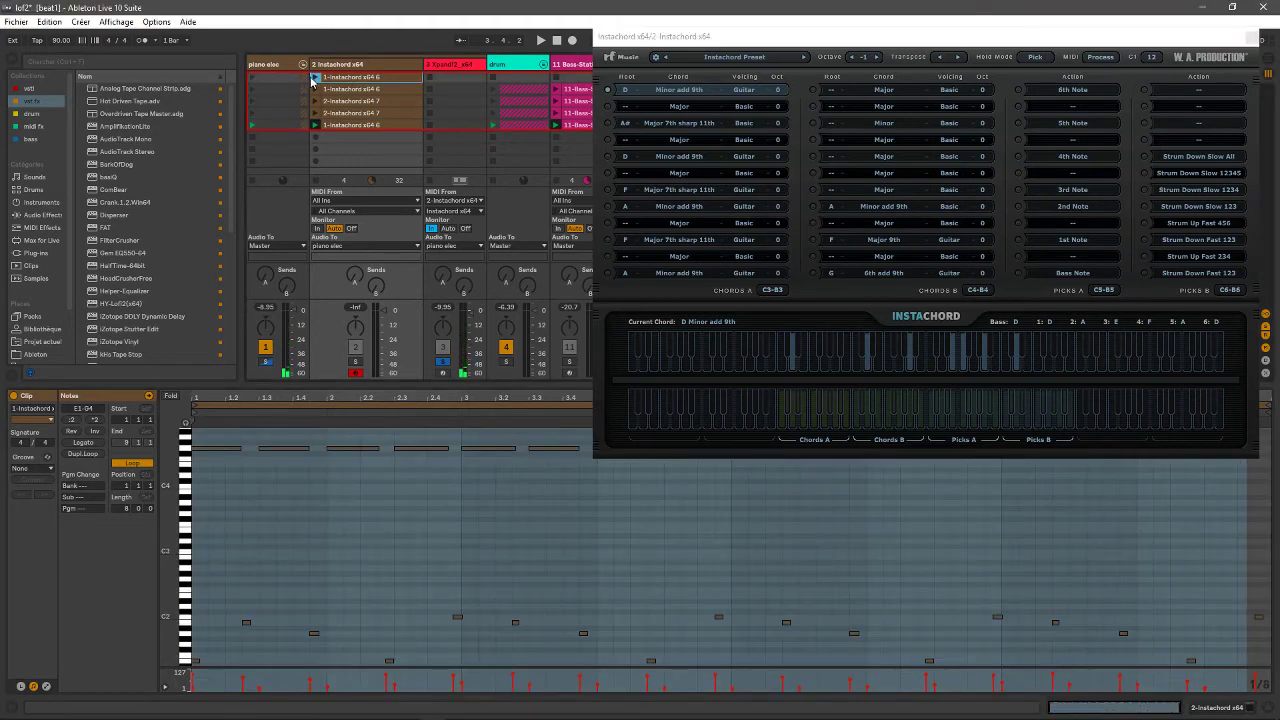
{"action": "left_click", "coordinate": [316, 80]}
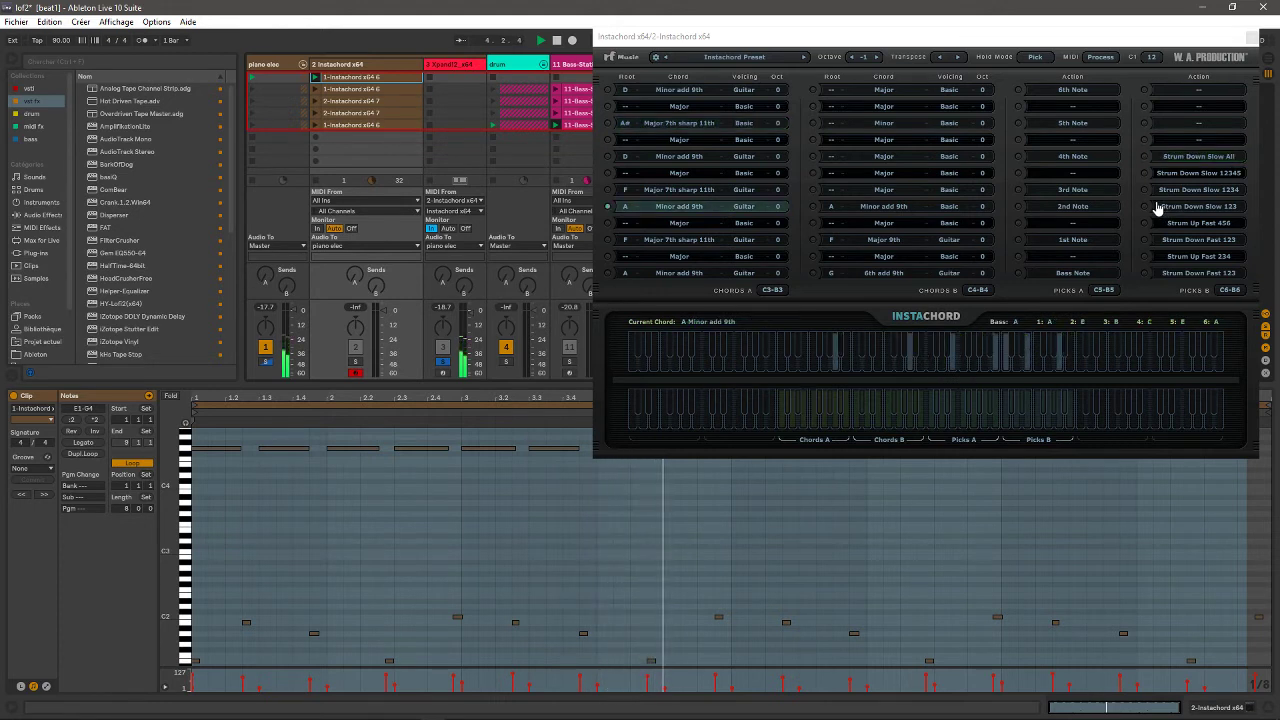
Step: Audition Instachord's strum actions Down Slow 12345, Down Slow All, Up Fast 456, Up Fast 234 and Down Fast 123, plus the Bass Note pick
{"action": "left_click", "coordinate": [1143, 175]}
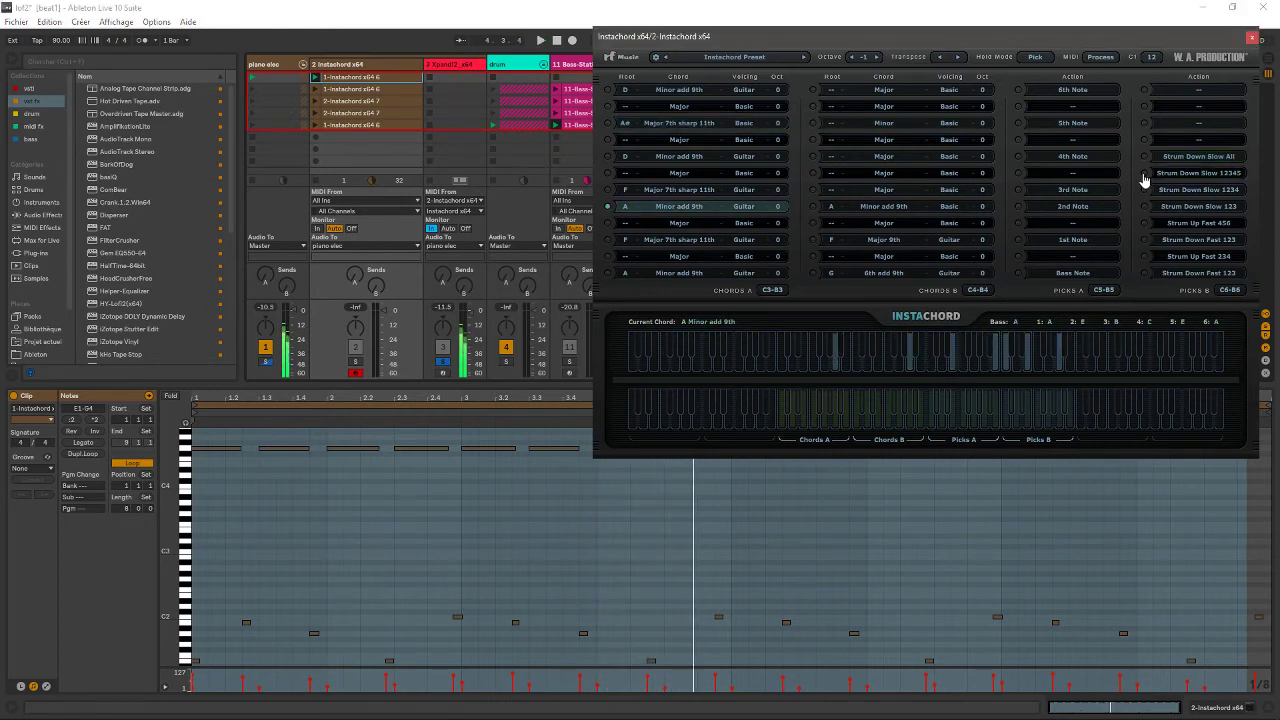
{"action": "left_click", "coordinate": [1145, 158]}
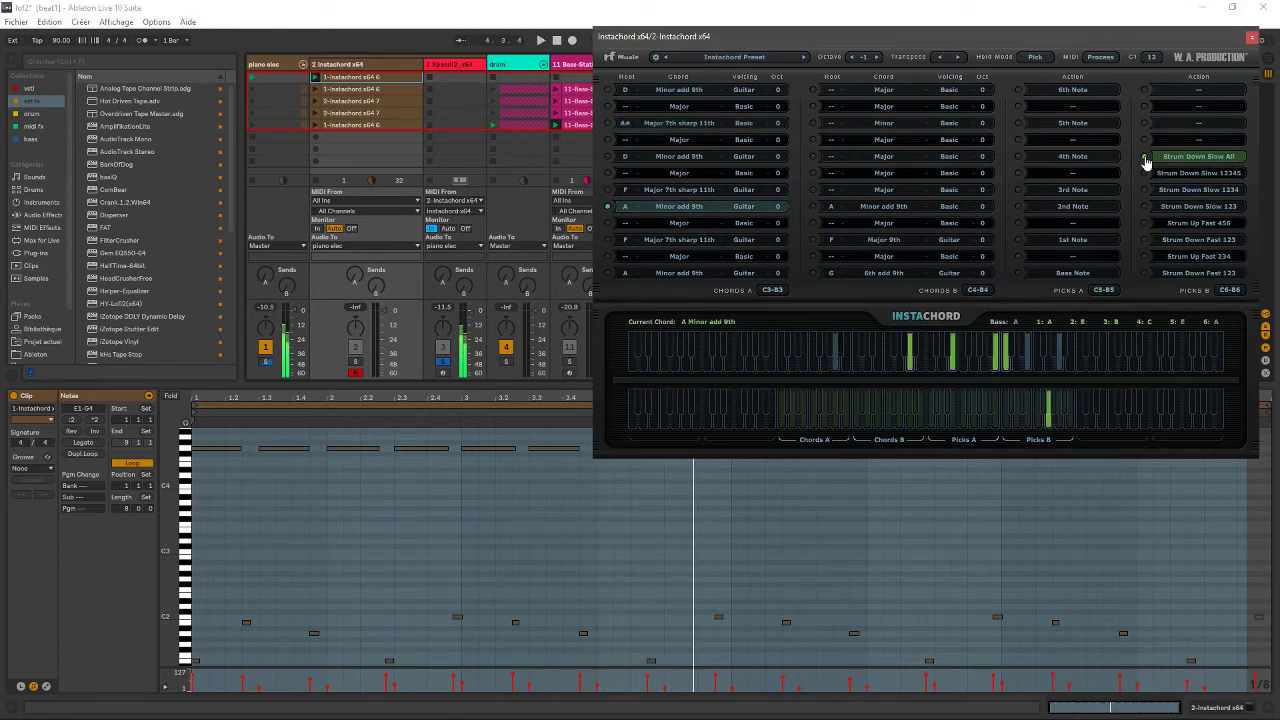
{"action": "left_click", "coordinate": [1144, 226]}
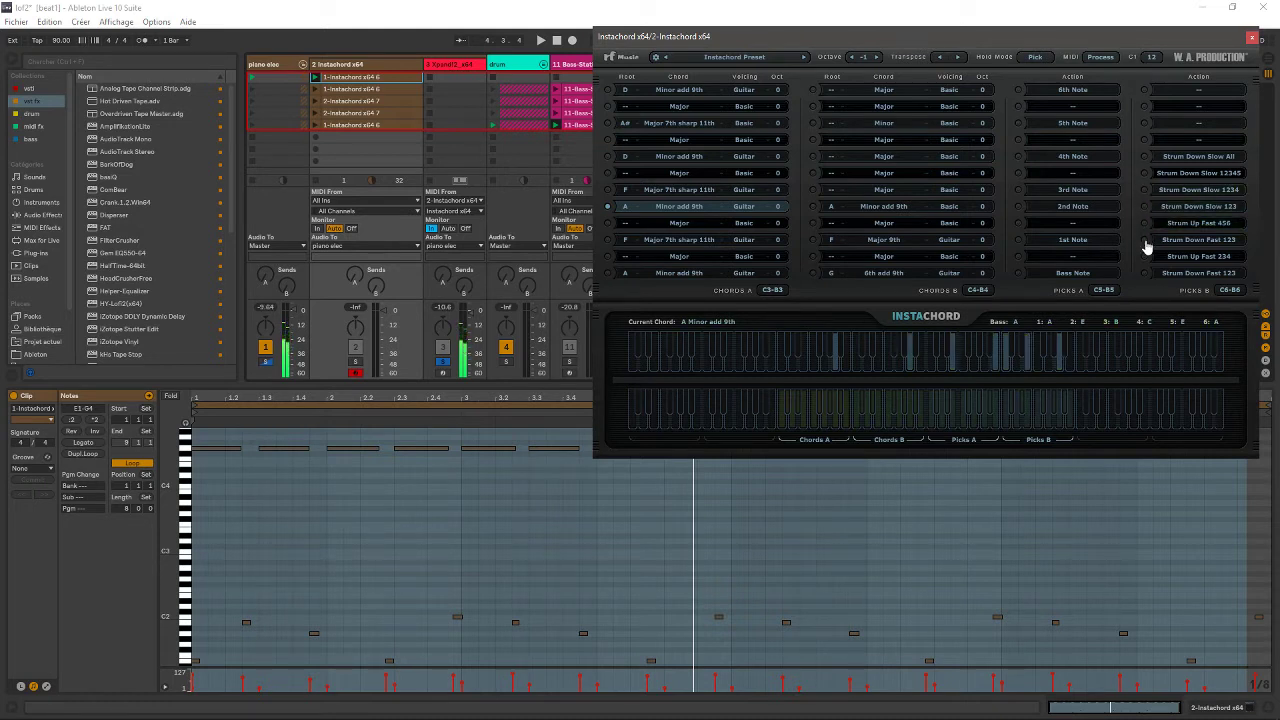
{"action": "left_click", "coordinate": [1145, 258]}
{"action": "left_click", "coordinate": [1146, 273]}
{"action": "left_click", "coordinate": [1017, 274]}
Step: Look through the actions offered for an empty Picks A slot, from Hit to Controls, and the chord types offered for an empty chord slot
{"action": "left_click", "coordinate": [1062, 257]}
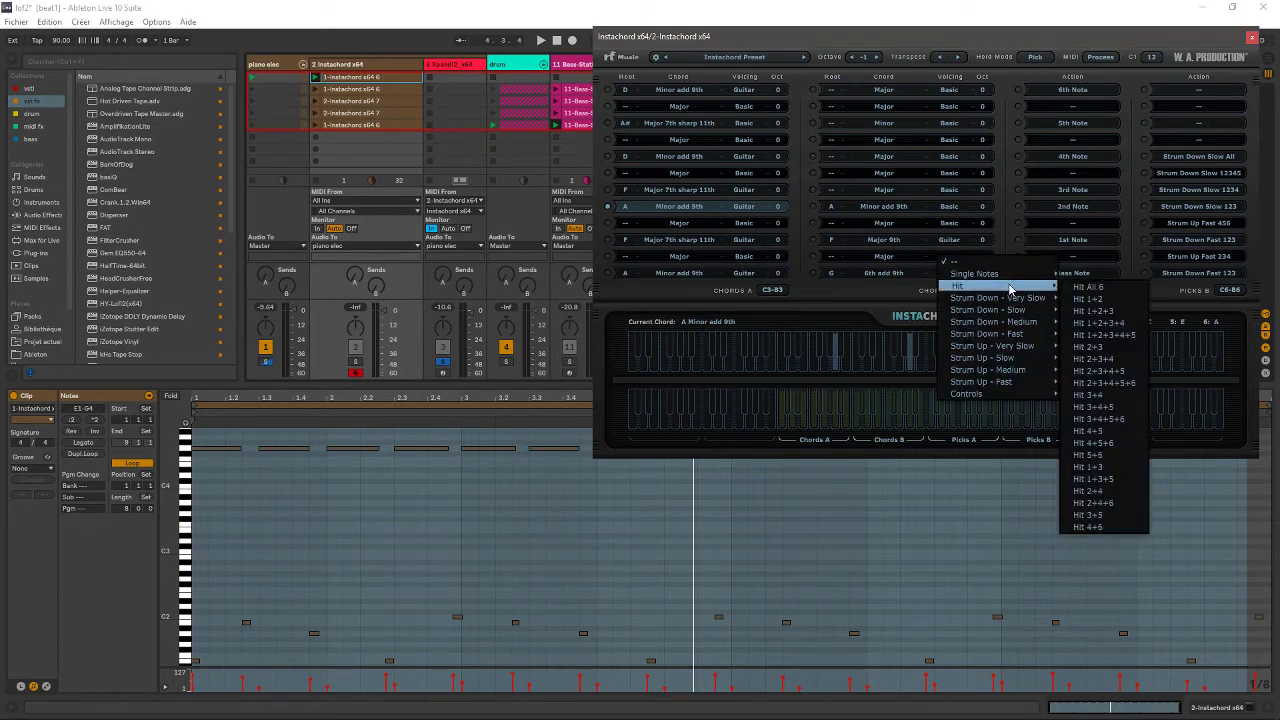
{"action": "mouse_move", "coordinate": [1000, 274]}
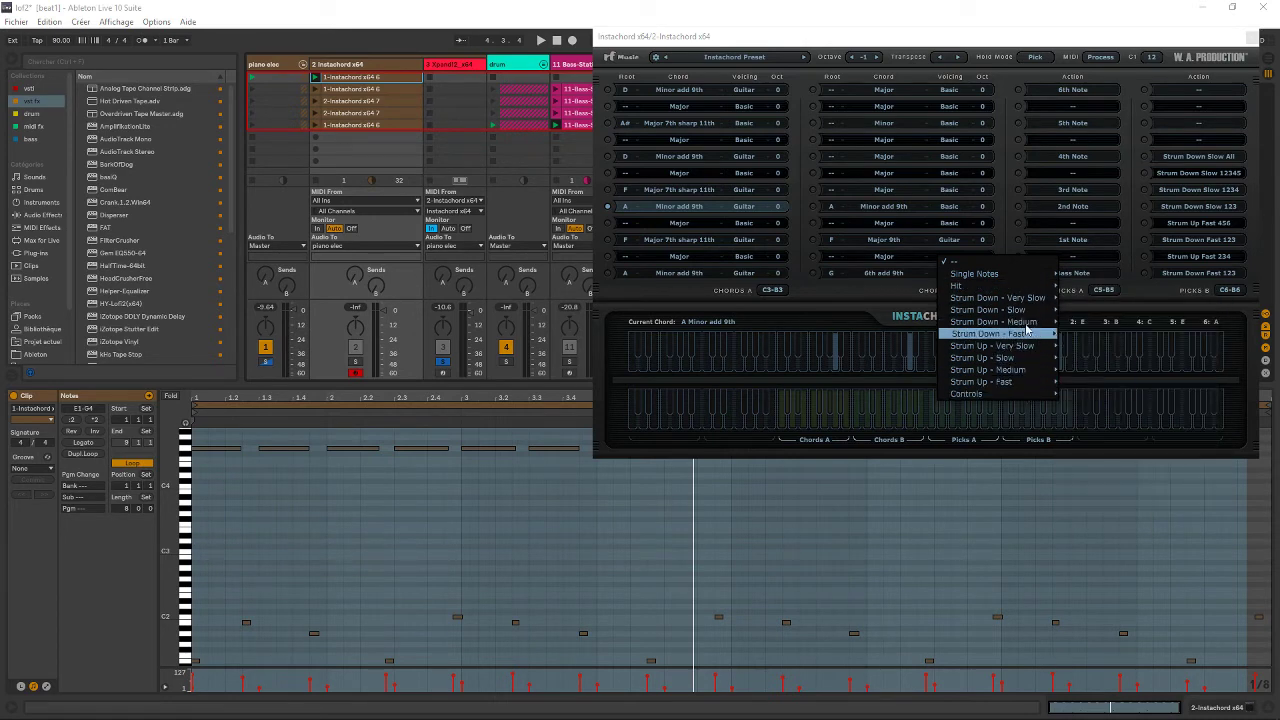
{"action": "mouse_move", "coordinate": [1028, 357]}
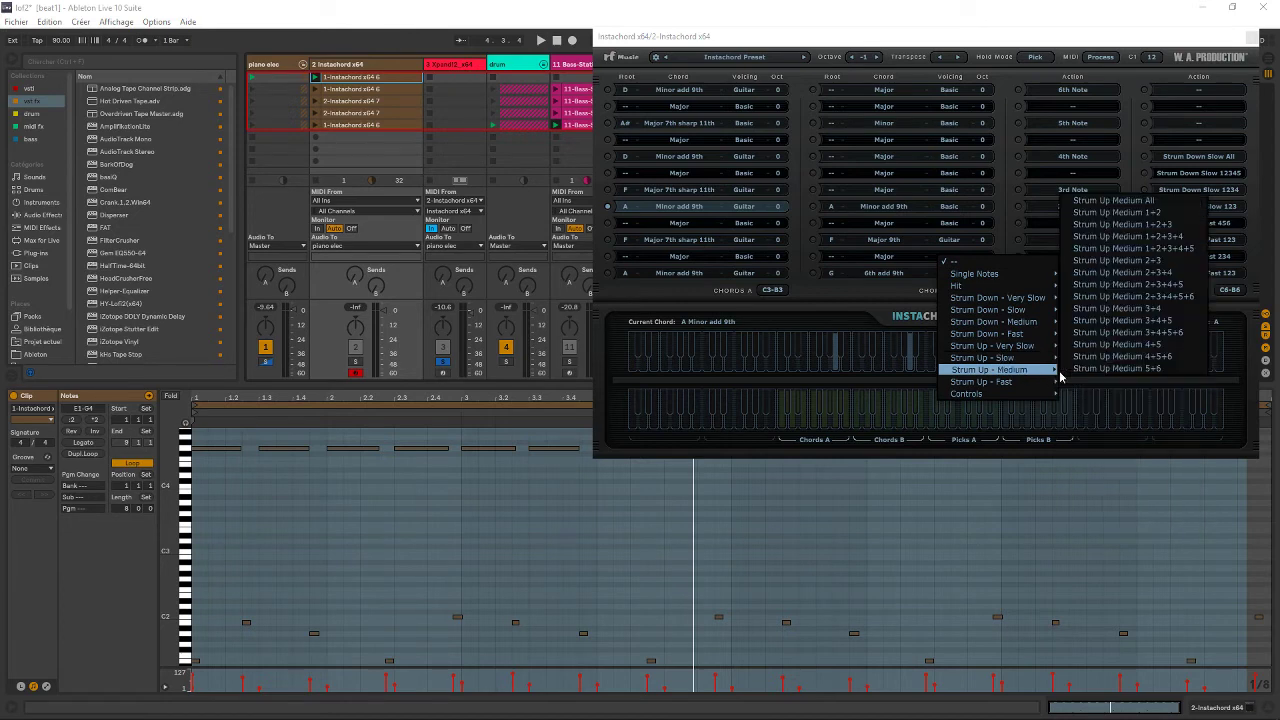
{"action": "mouse_move", "coordinate": [1024, 396]}
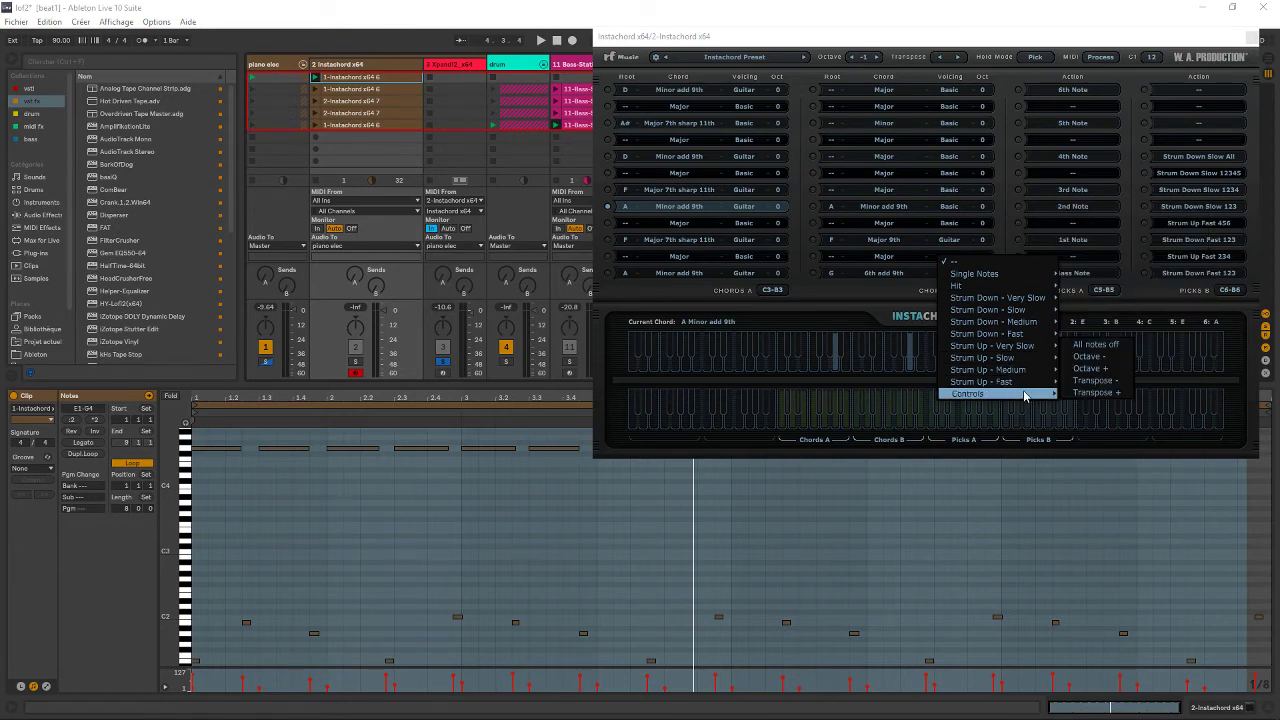
{"action": "left_click", "coordinate": [1008, 243]}
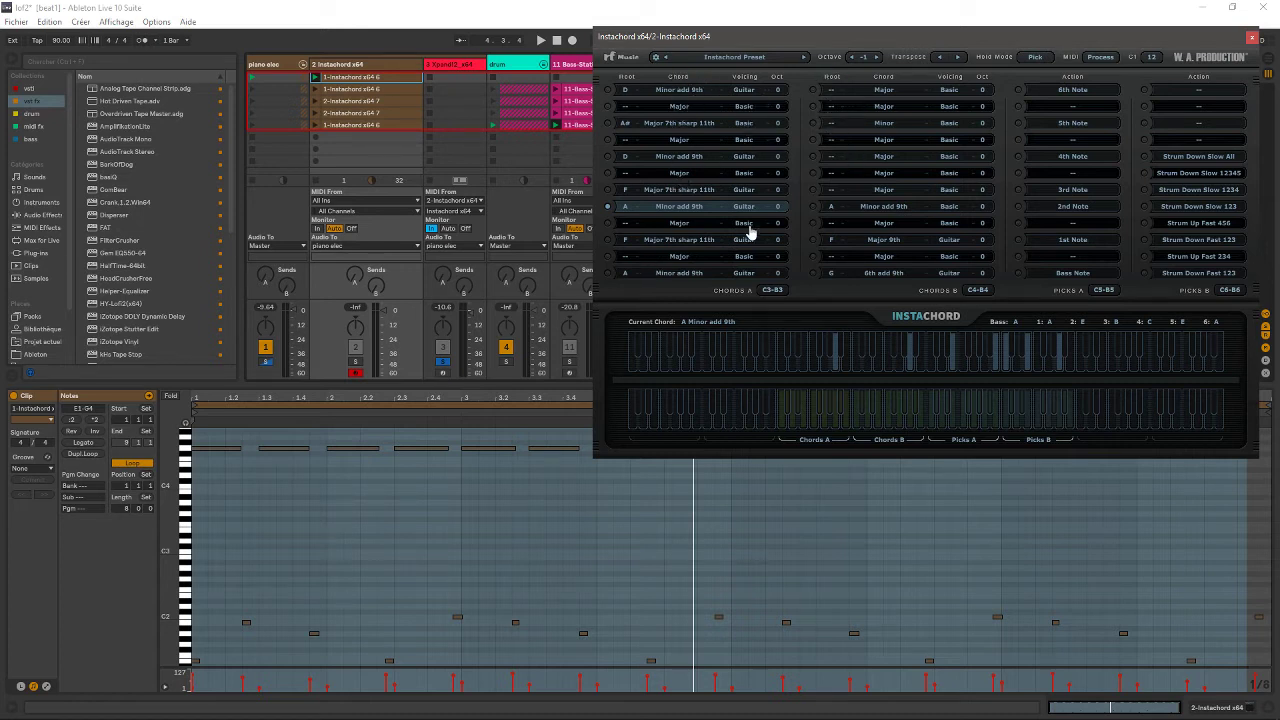
{"action": "left_click", "coordinate": [882, 92]}
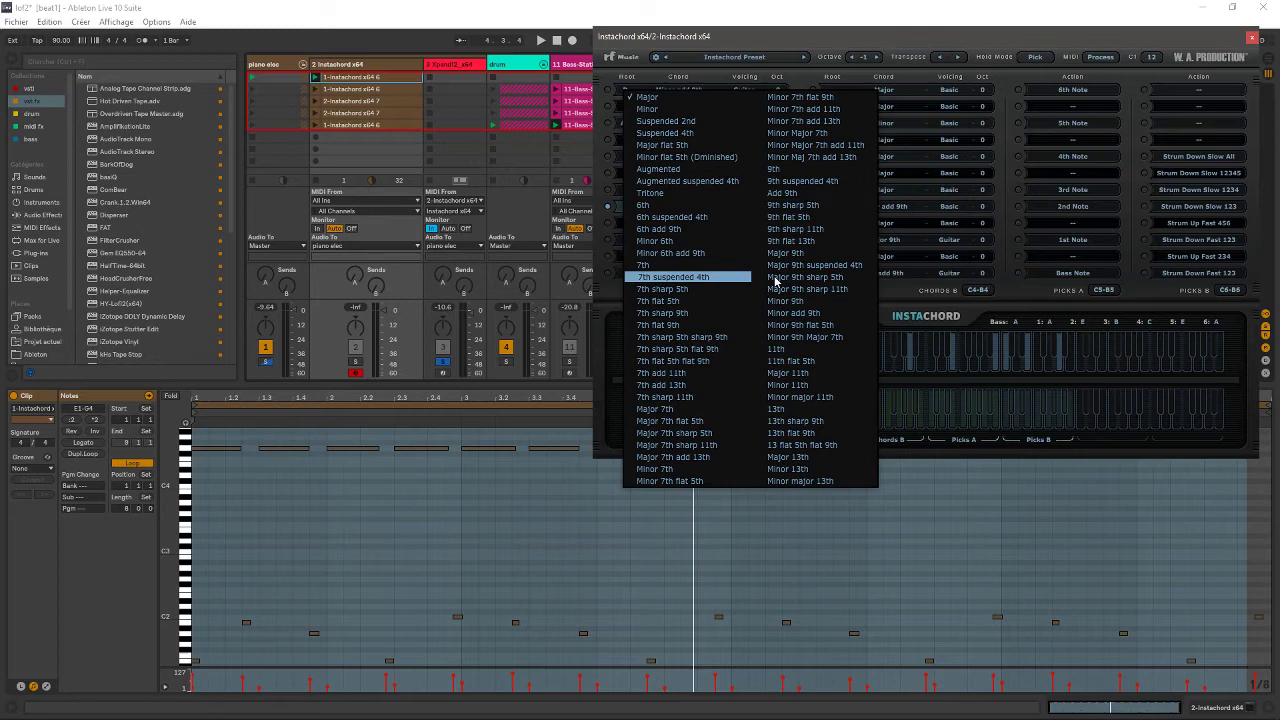
{"action": "left_click", "coordinate": [919, 85]}
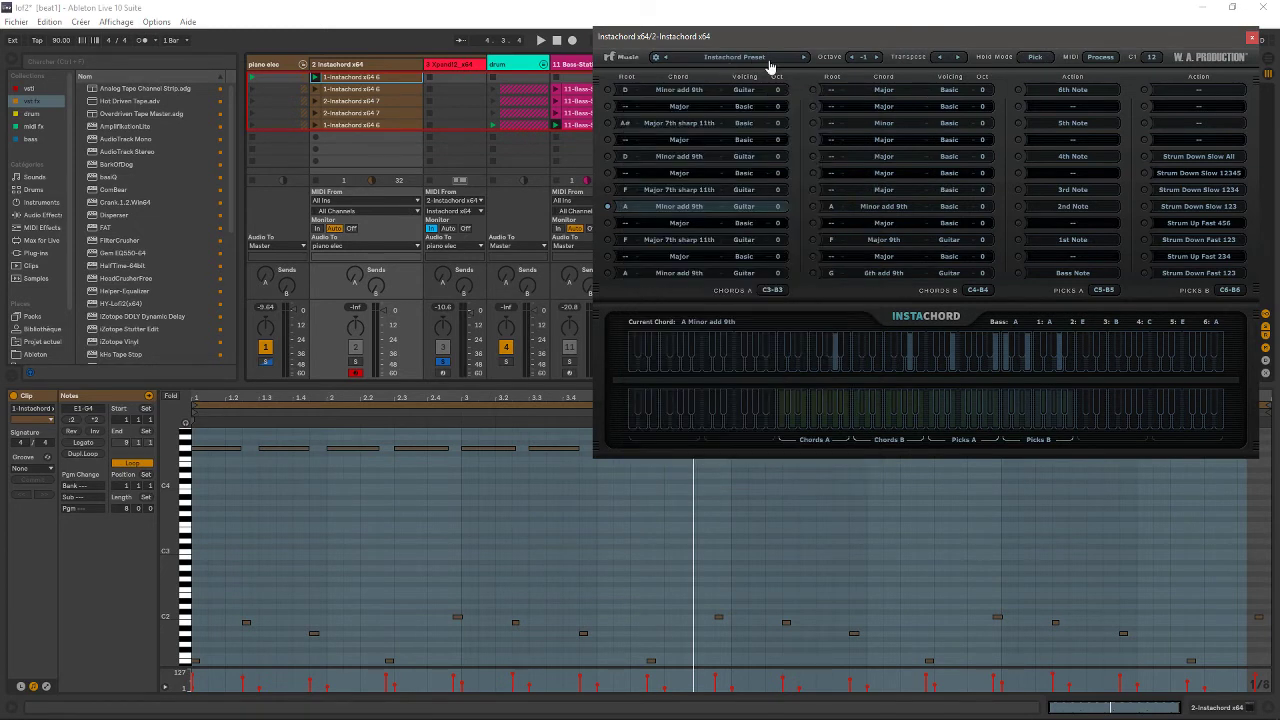
Step: Move the Instachord window so the full preset list fits on screen and look through the RF and WA presets
{"action": "left_click", "coordinate": [737, 64]}
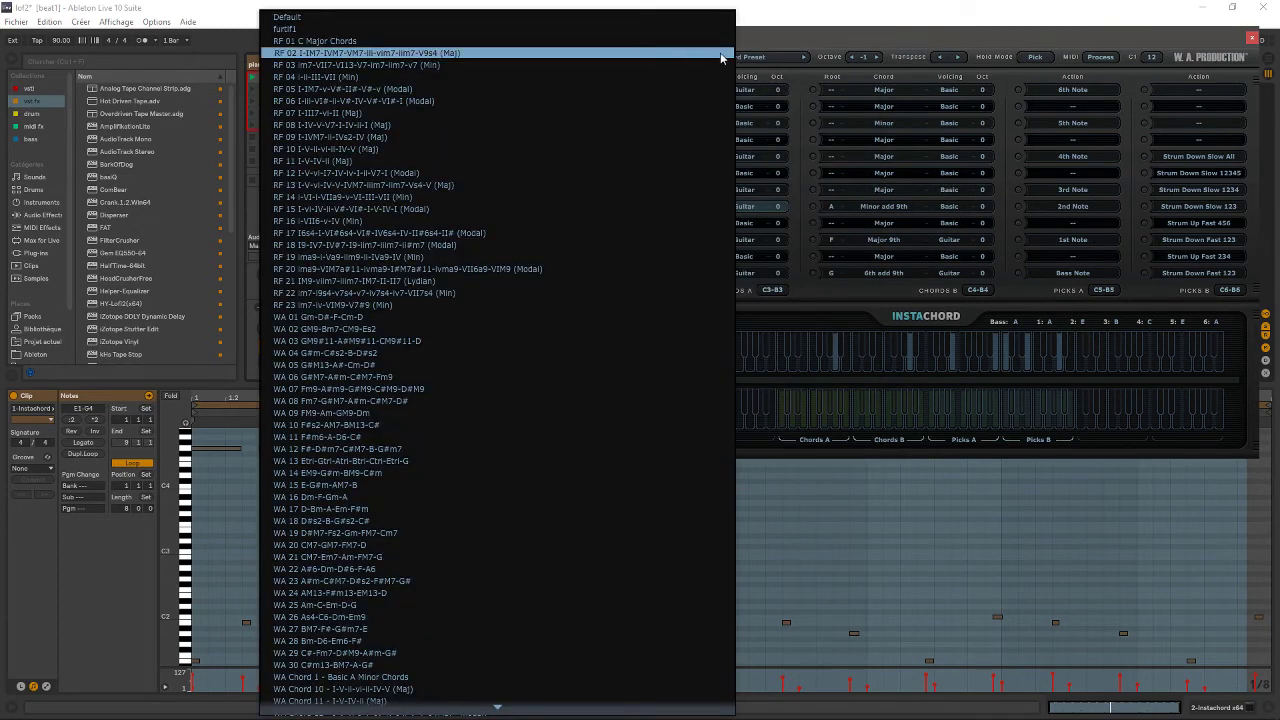
{"action": "left_click", "coordinate": [837, 36]}
{"action": "left_click_drag", "start_coordinate": [853, 41], "coordinate": [314, 22]}
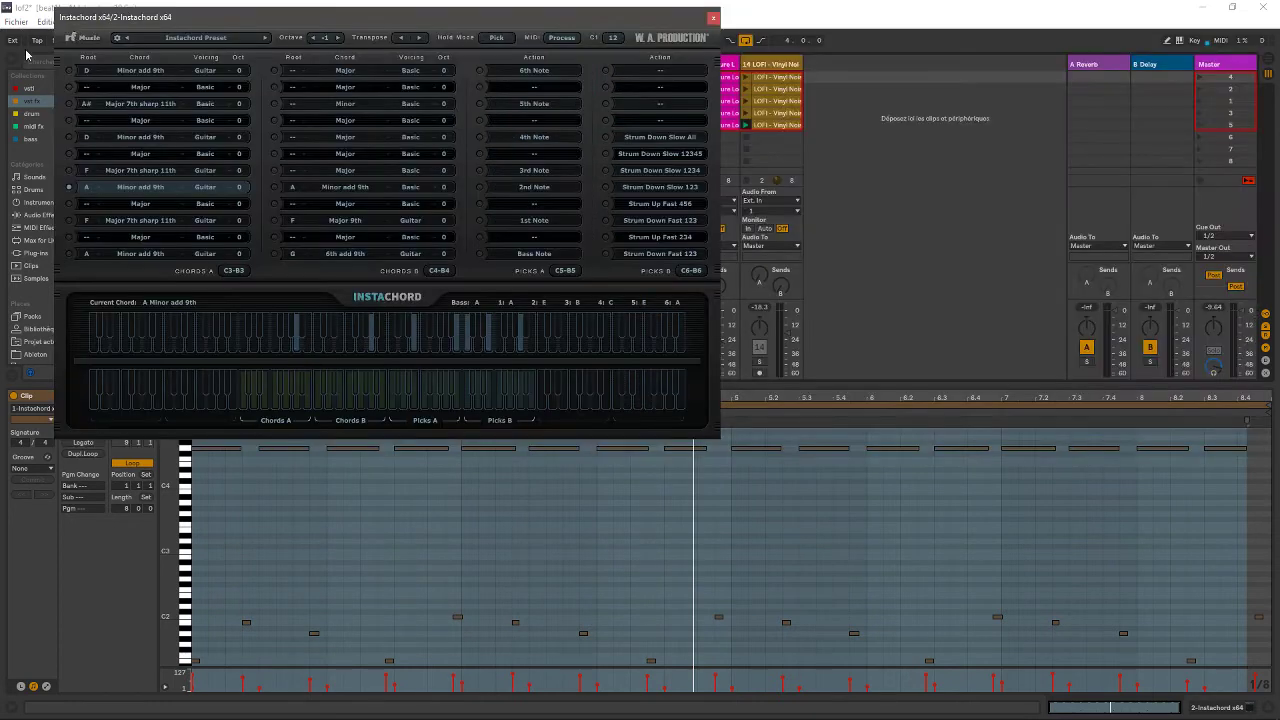
{"action": "left_click", "coordinate": [179, 40]}
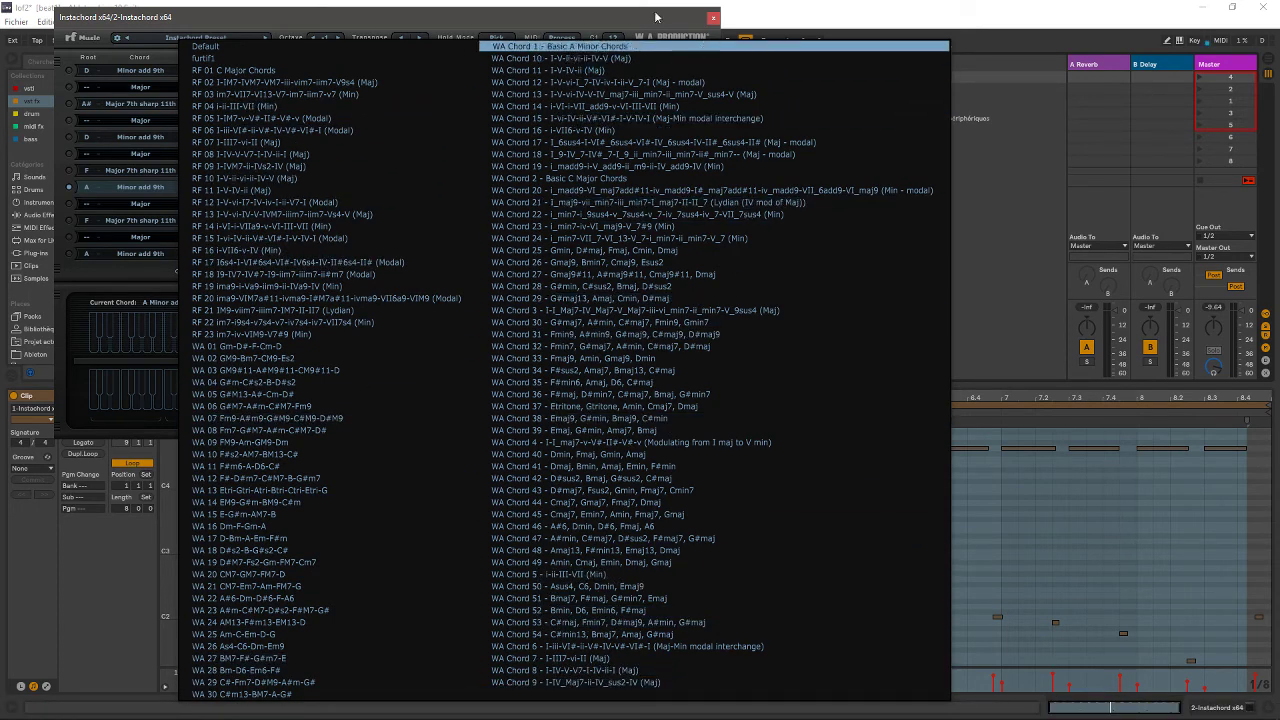
{"action": "left_click", "coordinate": [519, 22]}
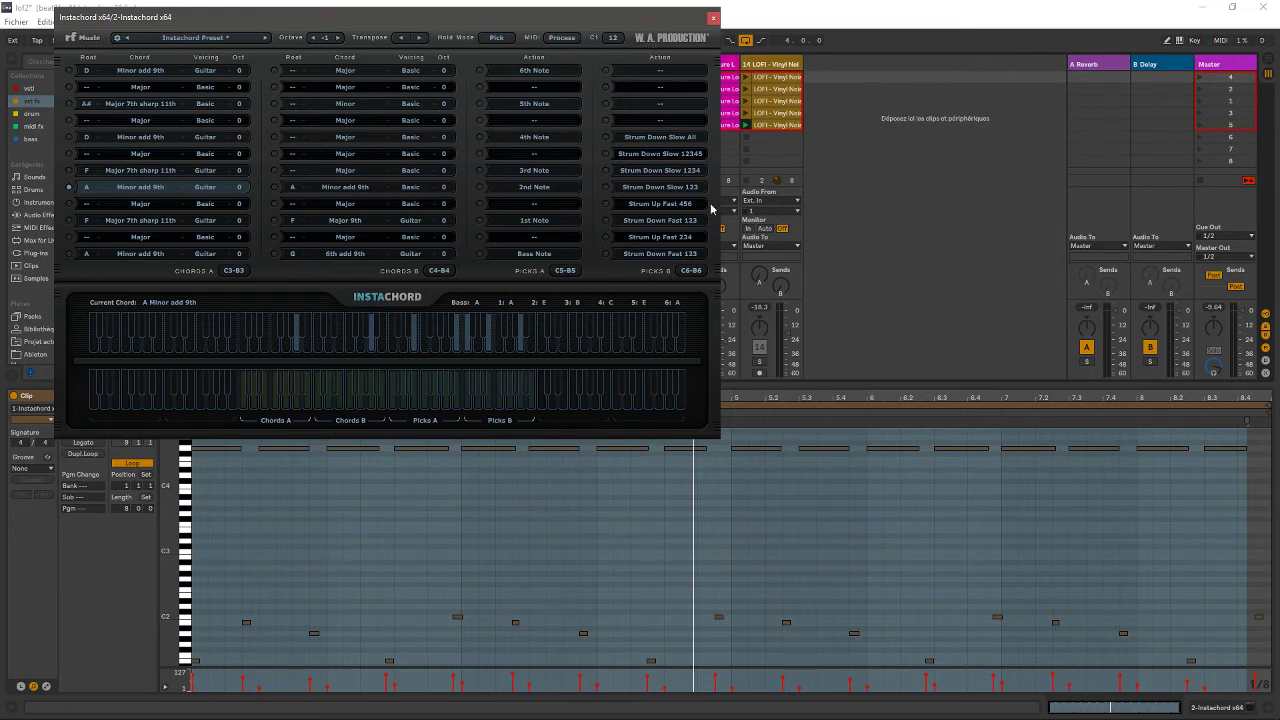
Step: Start playback and show the InstaChord product page on Plugin Boutique in Chrome before returning to Ableton Live
{"action": "key", "text": "space"}
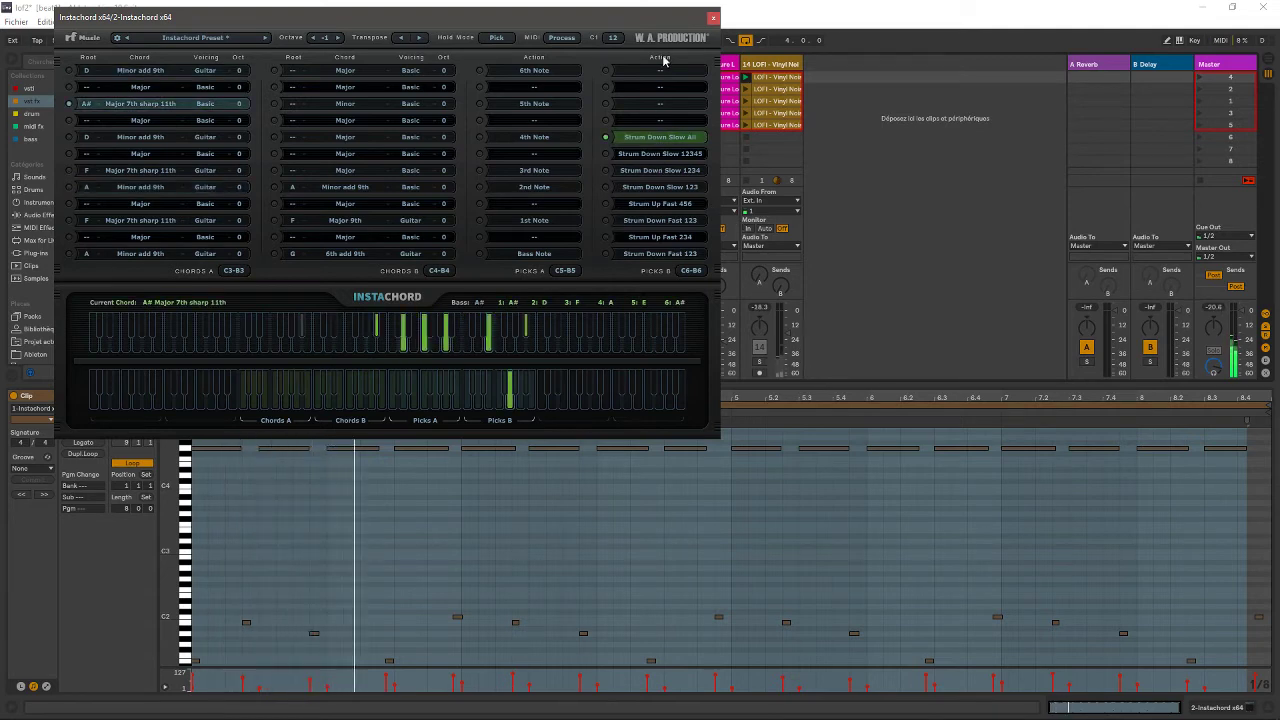
{"action": "left_click_drag", "start_coordinate": [620, 17], "coordinate": [868, 71]}
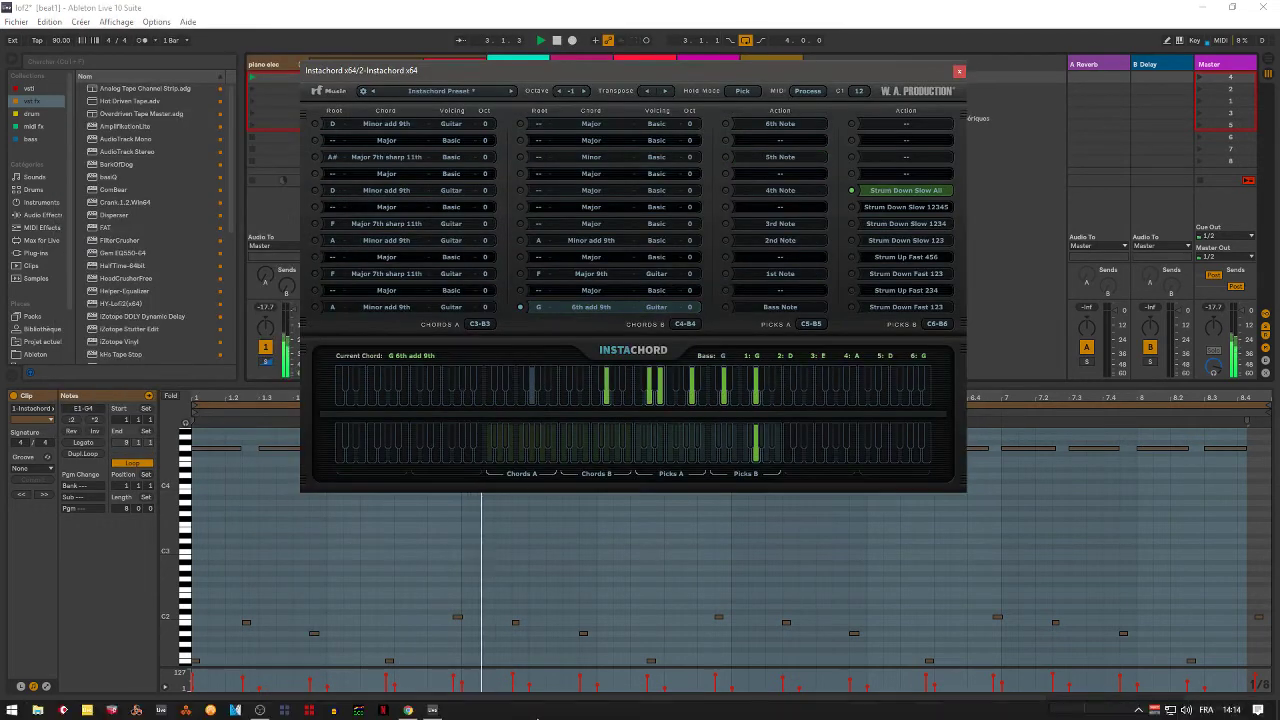
{"action": "left_click", "coordinate": [407, 710]}
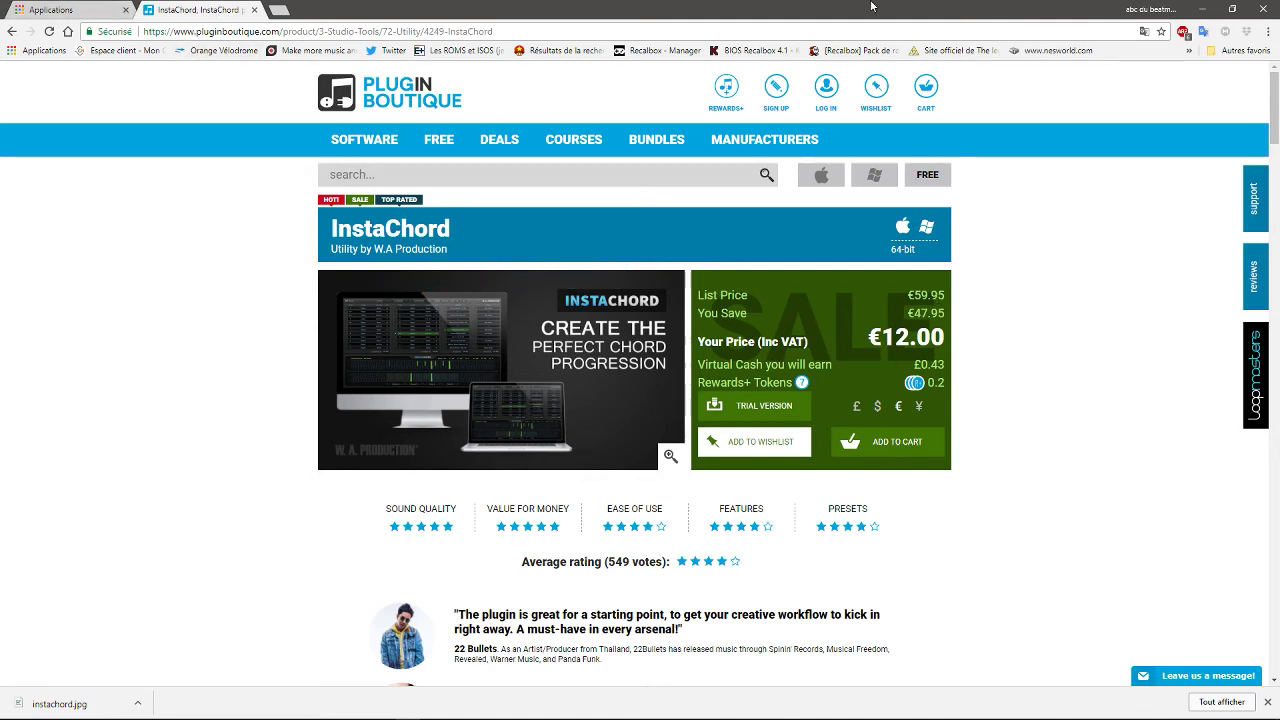
{"action": "left_click", "coordinate": [1202, 10]}
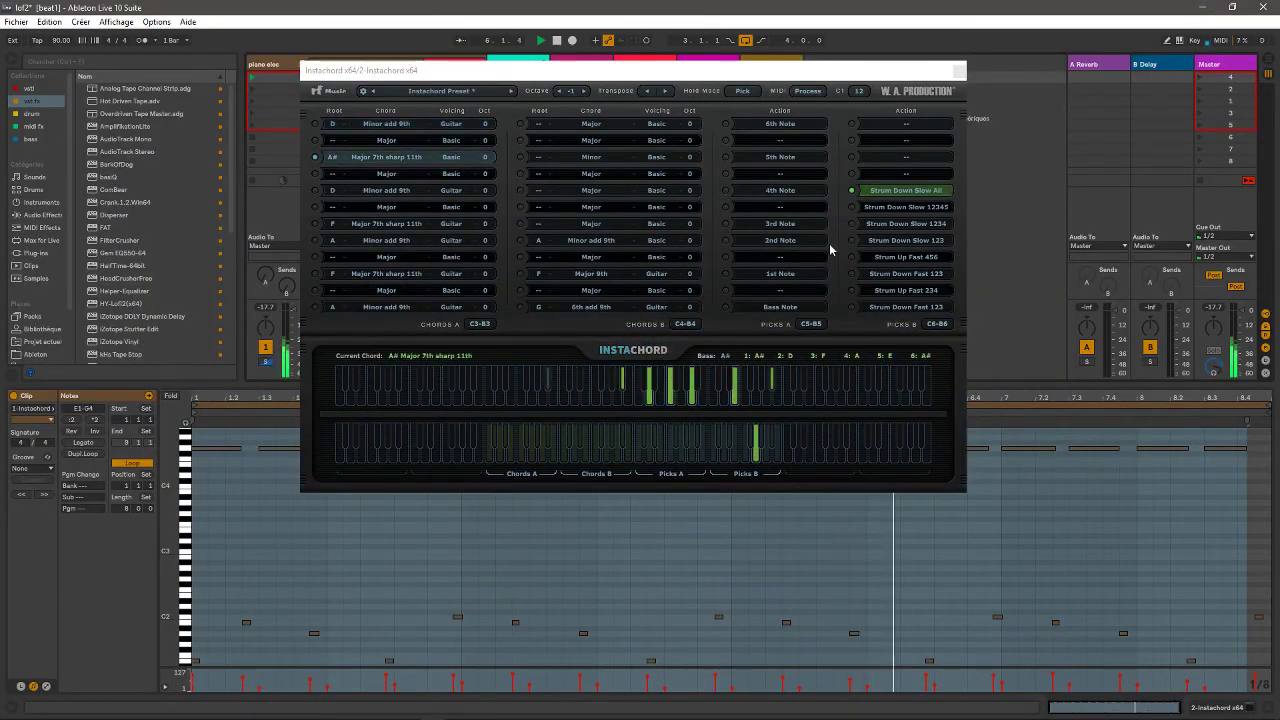
Step: Move the Instachord window clear of the Instachord x64 and Xpand!2_x64 tracks and unsolo the Xpand!2_x64 track
{"action": "left_click_drag", "start_coordinate": [508, 72], "coordinate": [732, 68]}
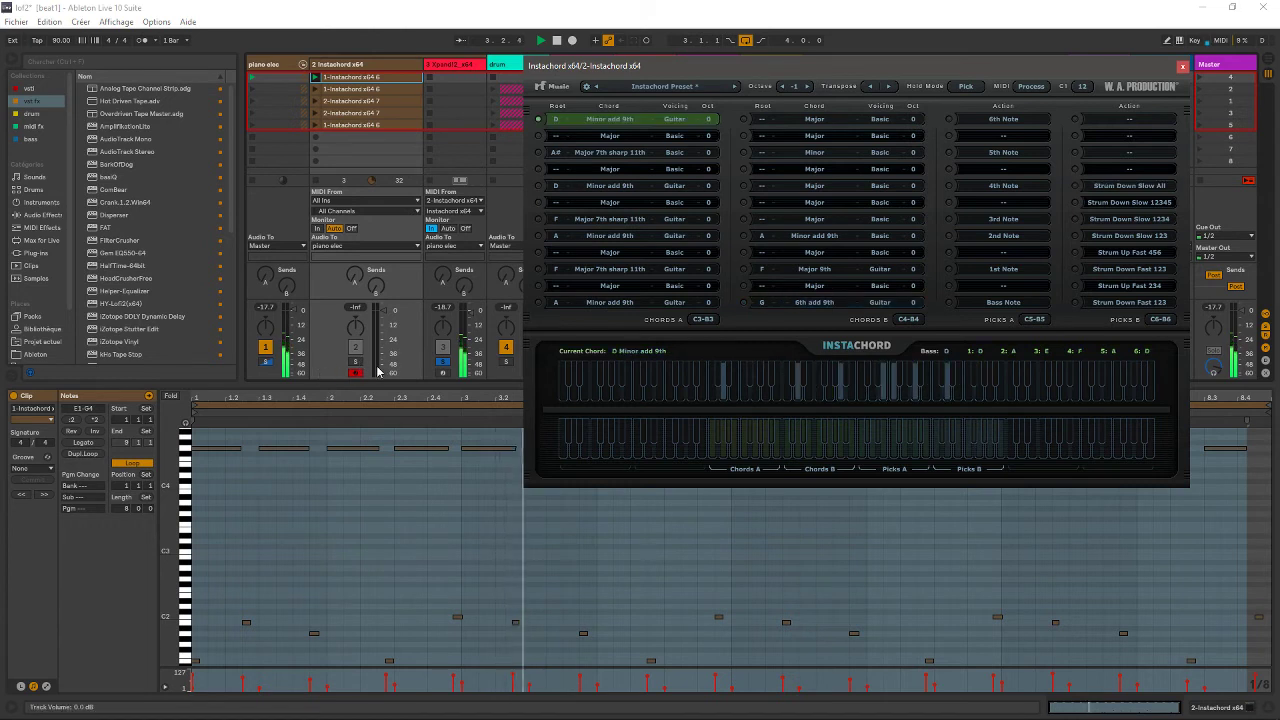
{"action": "left_click", "coordinate": [441, 364]}
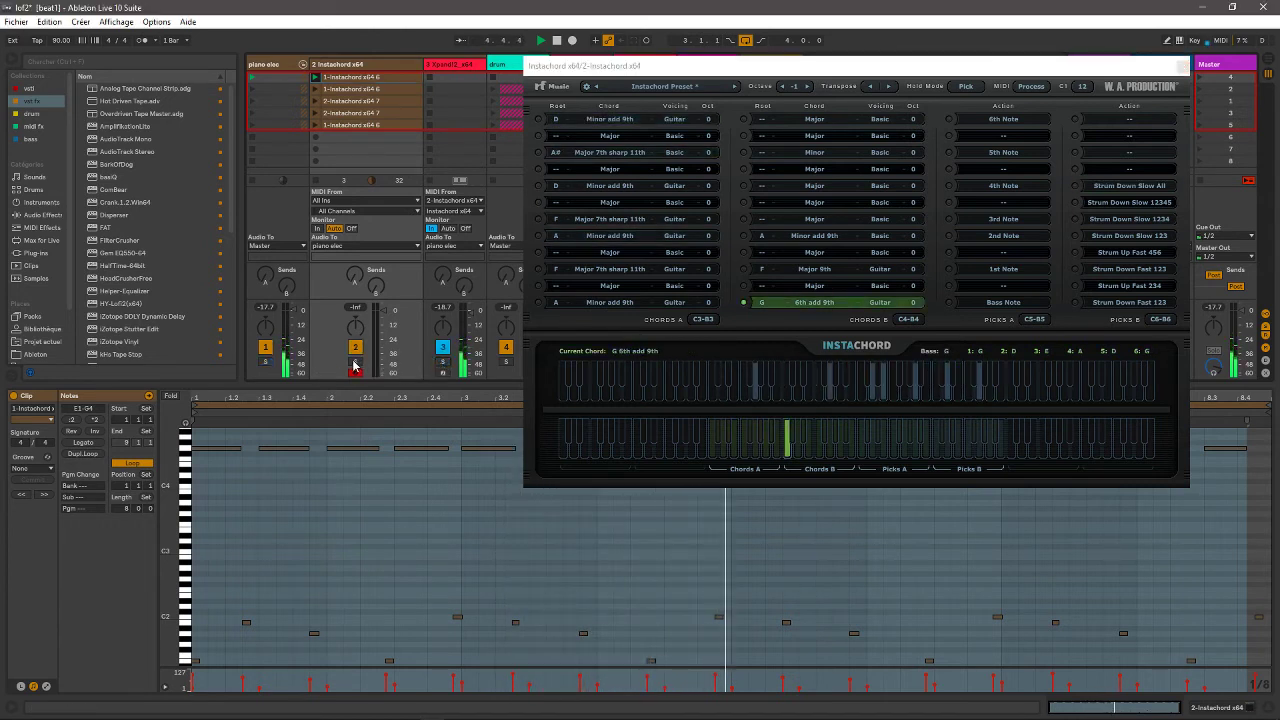